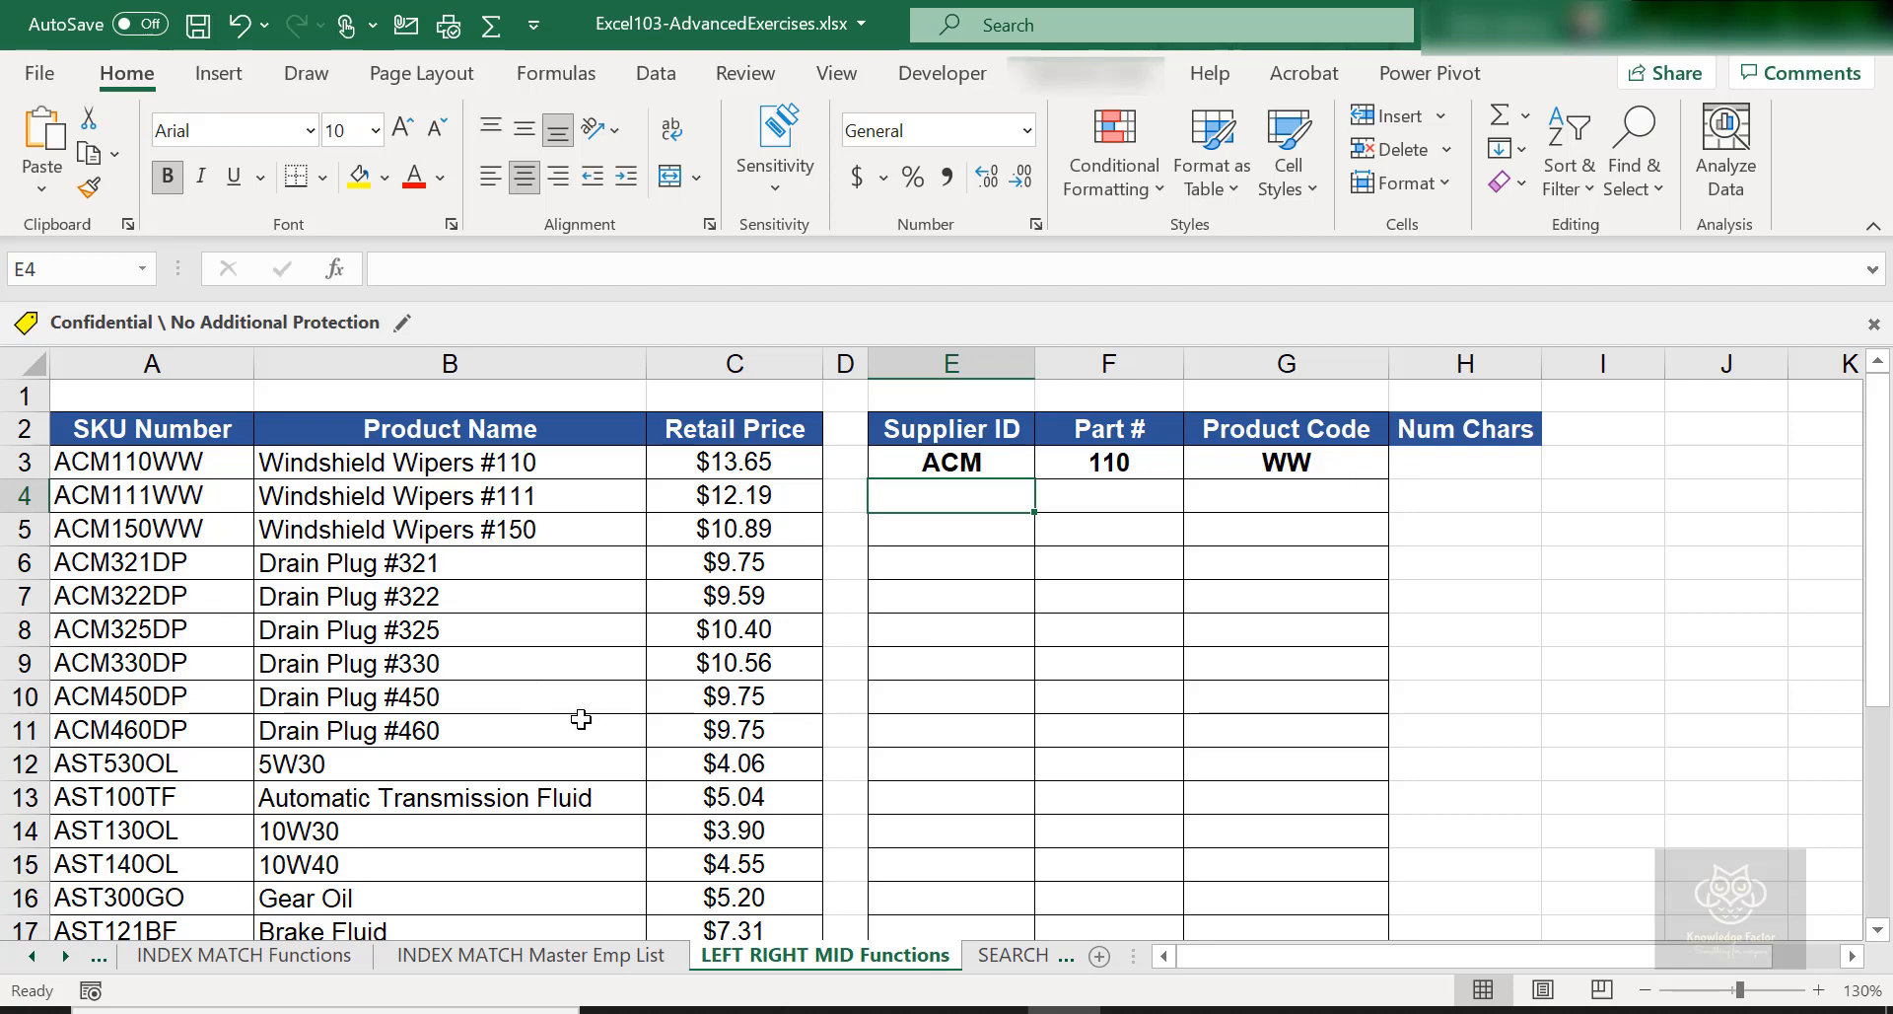
Step: Examine the SKU, product, price and supplier headings, the Part # and Product Code formulas in row 3, and the SKU in A3
left_click(148, 431)
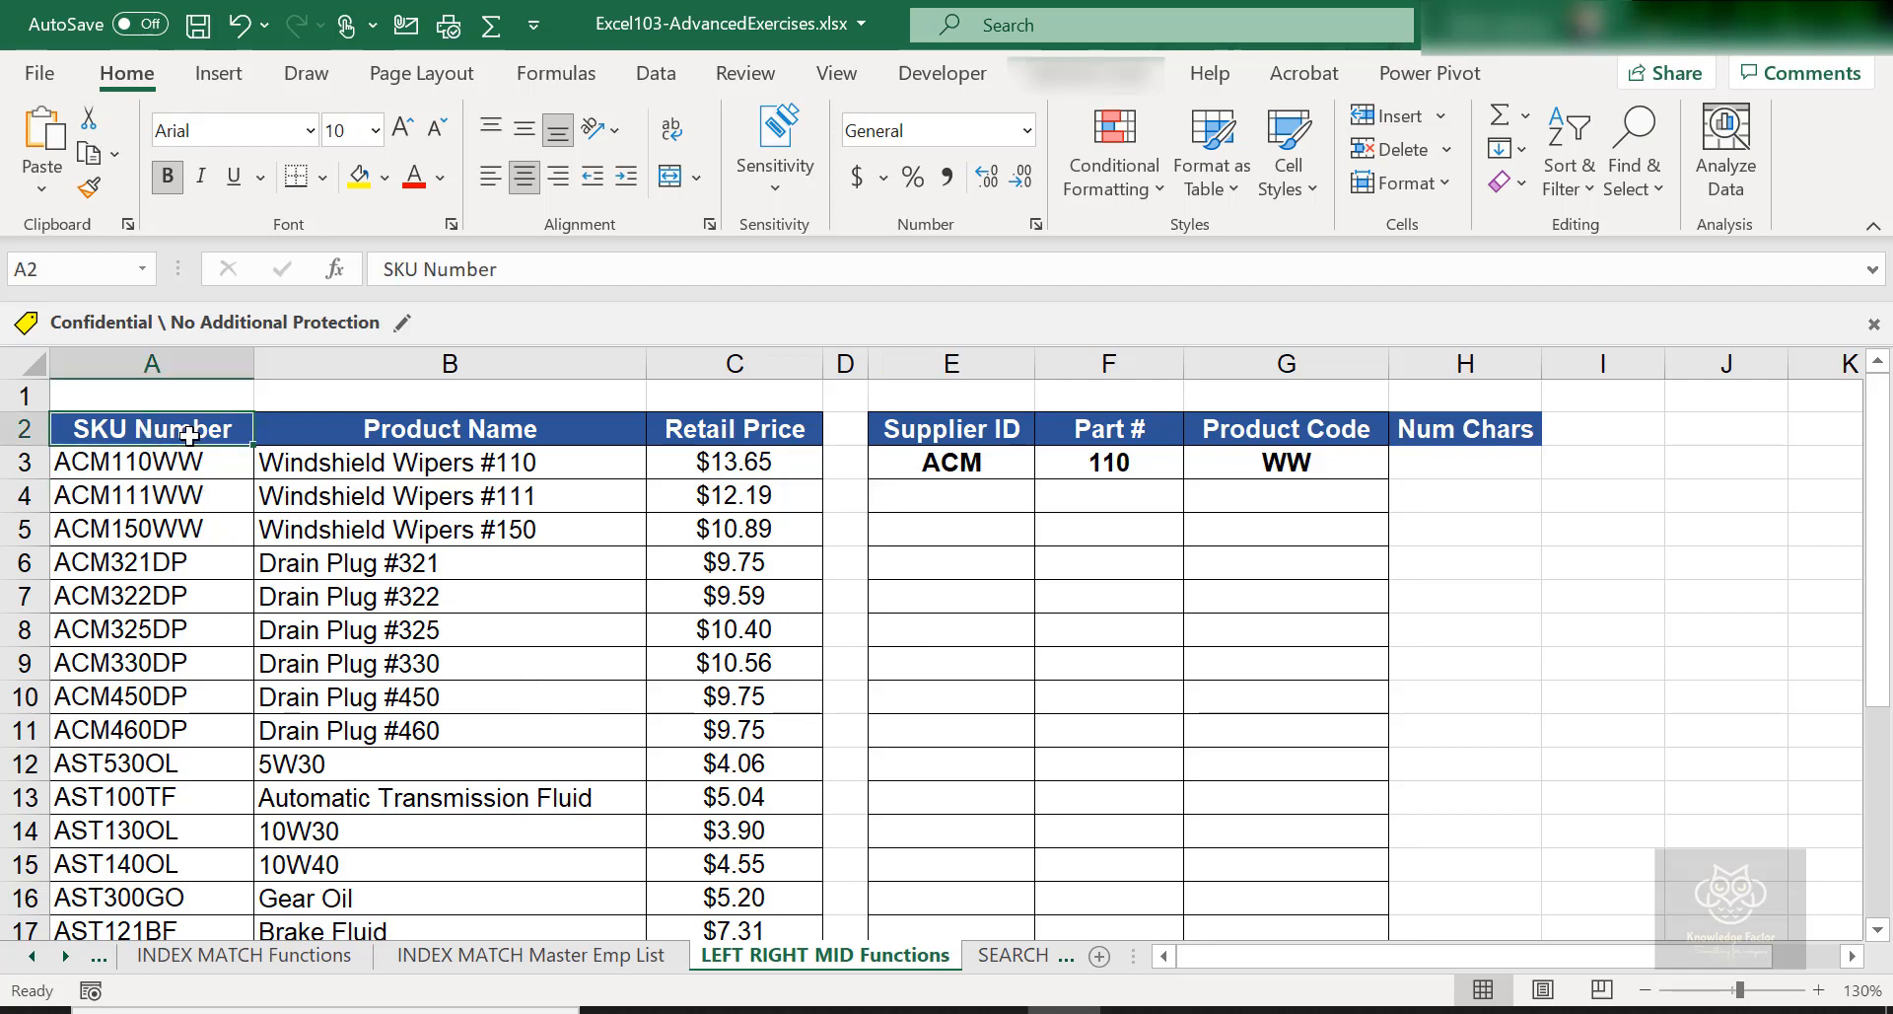
left_click(435, 441)
left_click(734, 438)
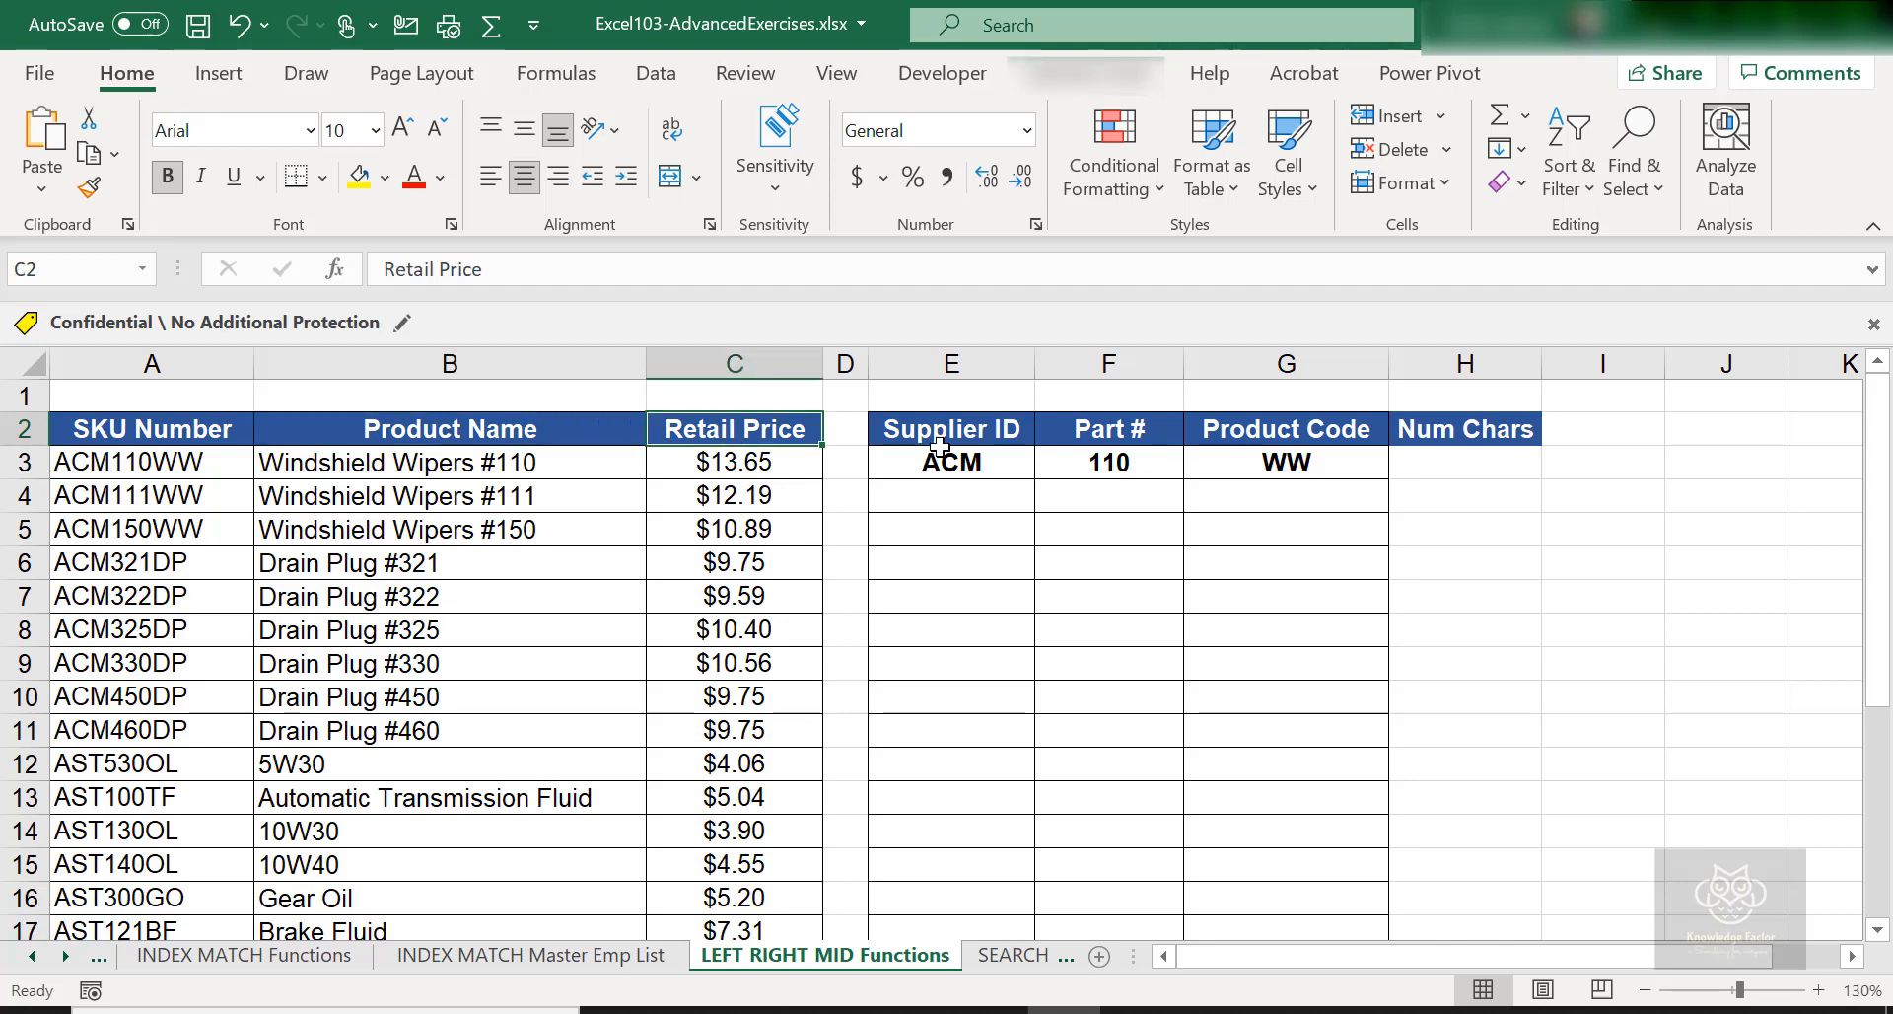
left_click(940, 437)
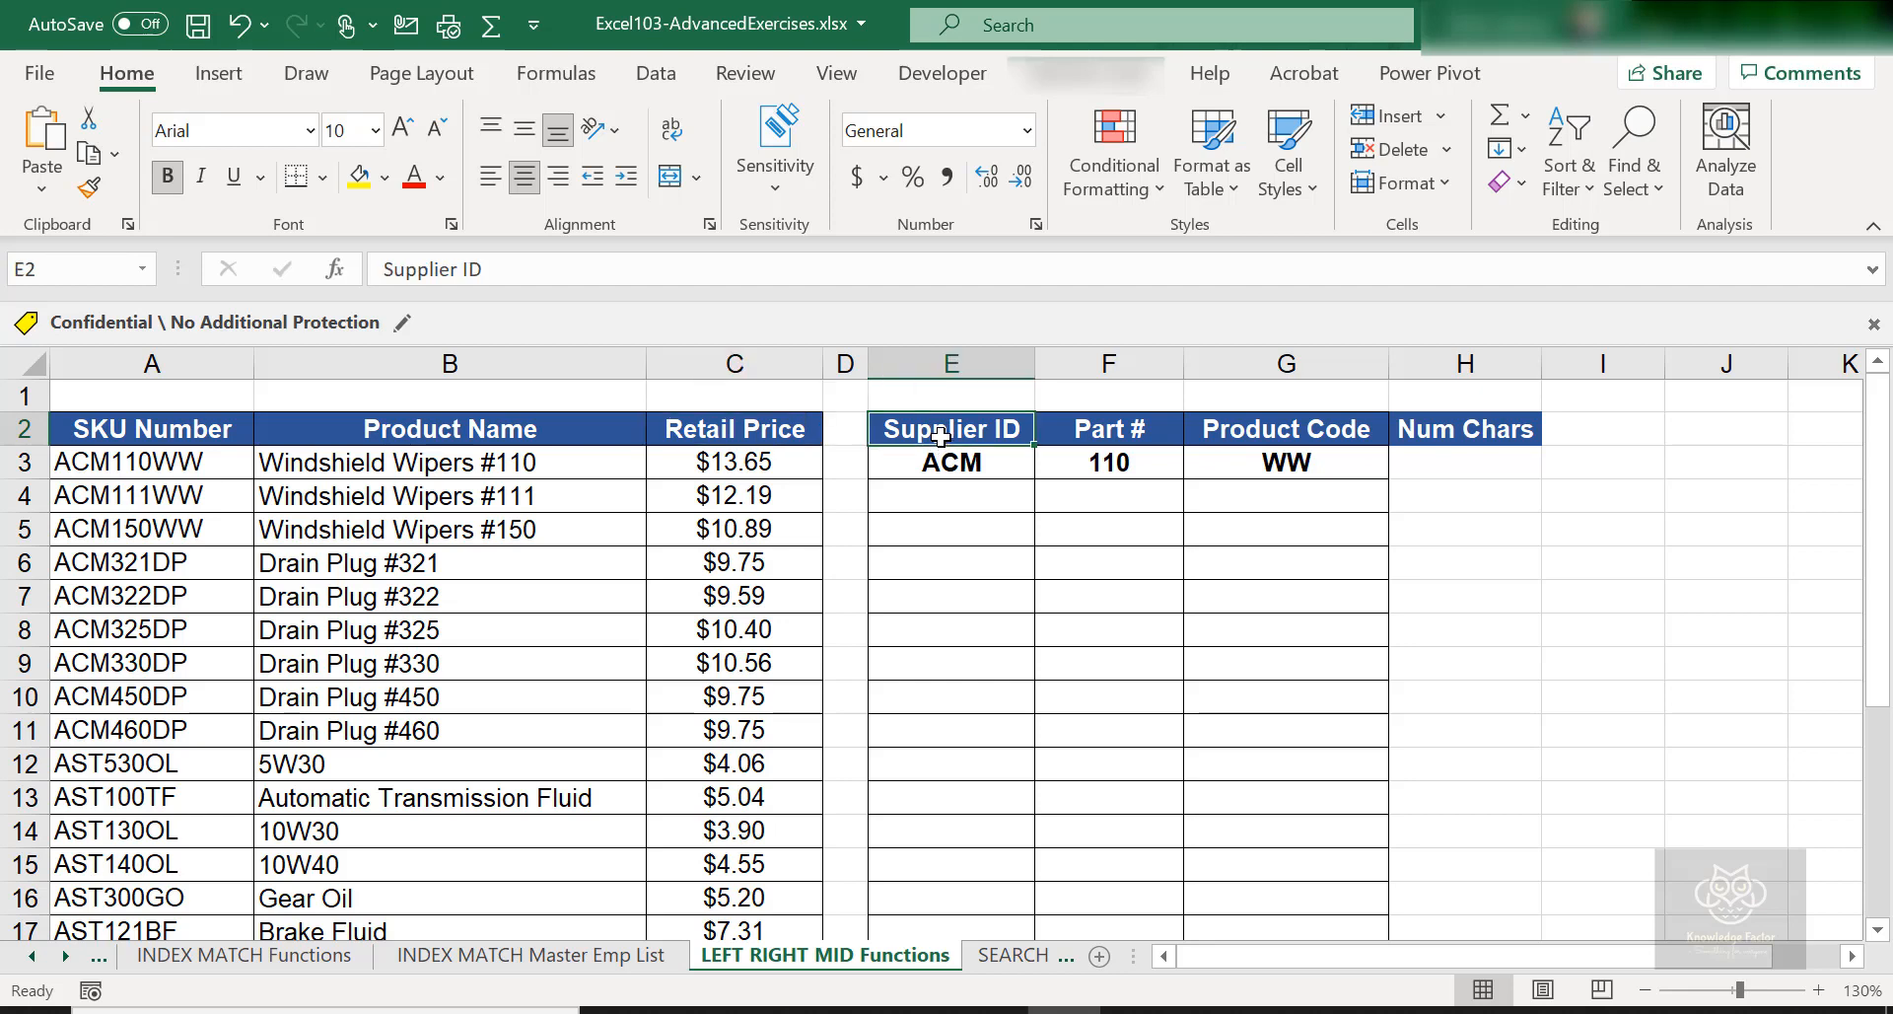
left_click(1141, 462)
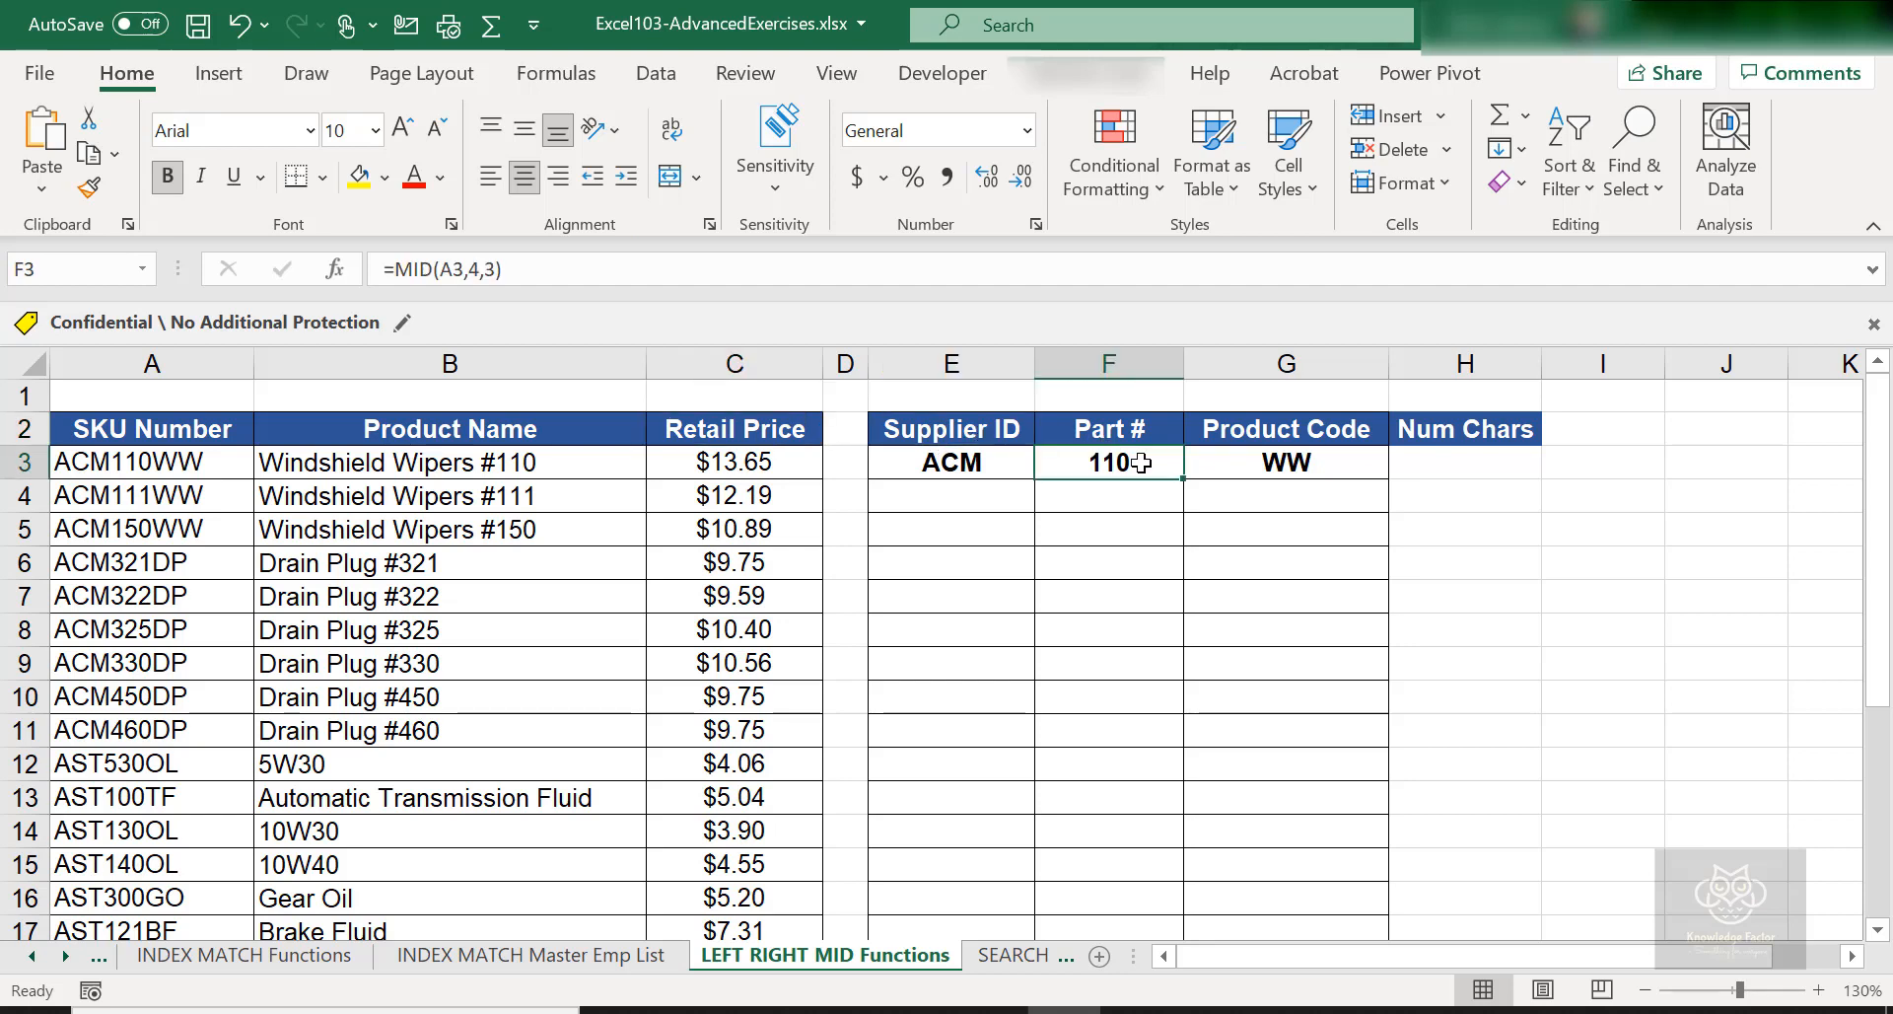
left_click(1341, 465)
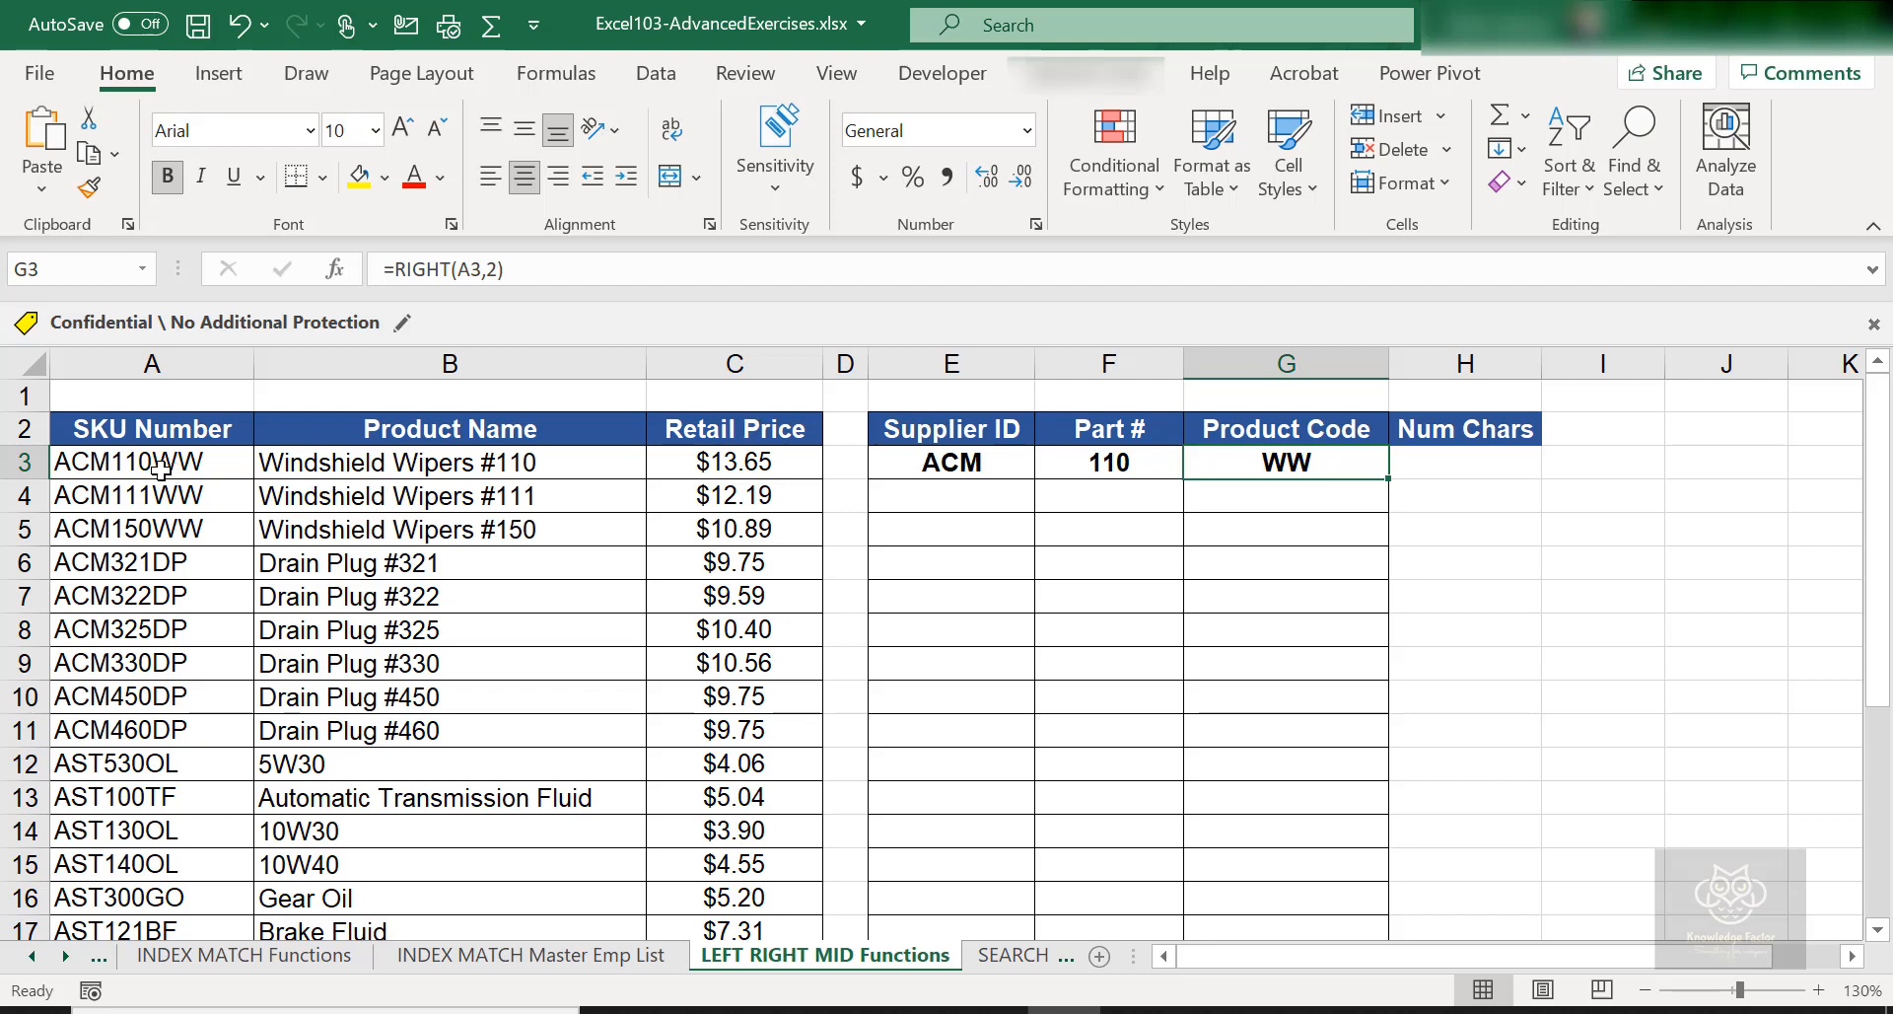
left_click(161, 470)
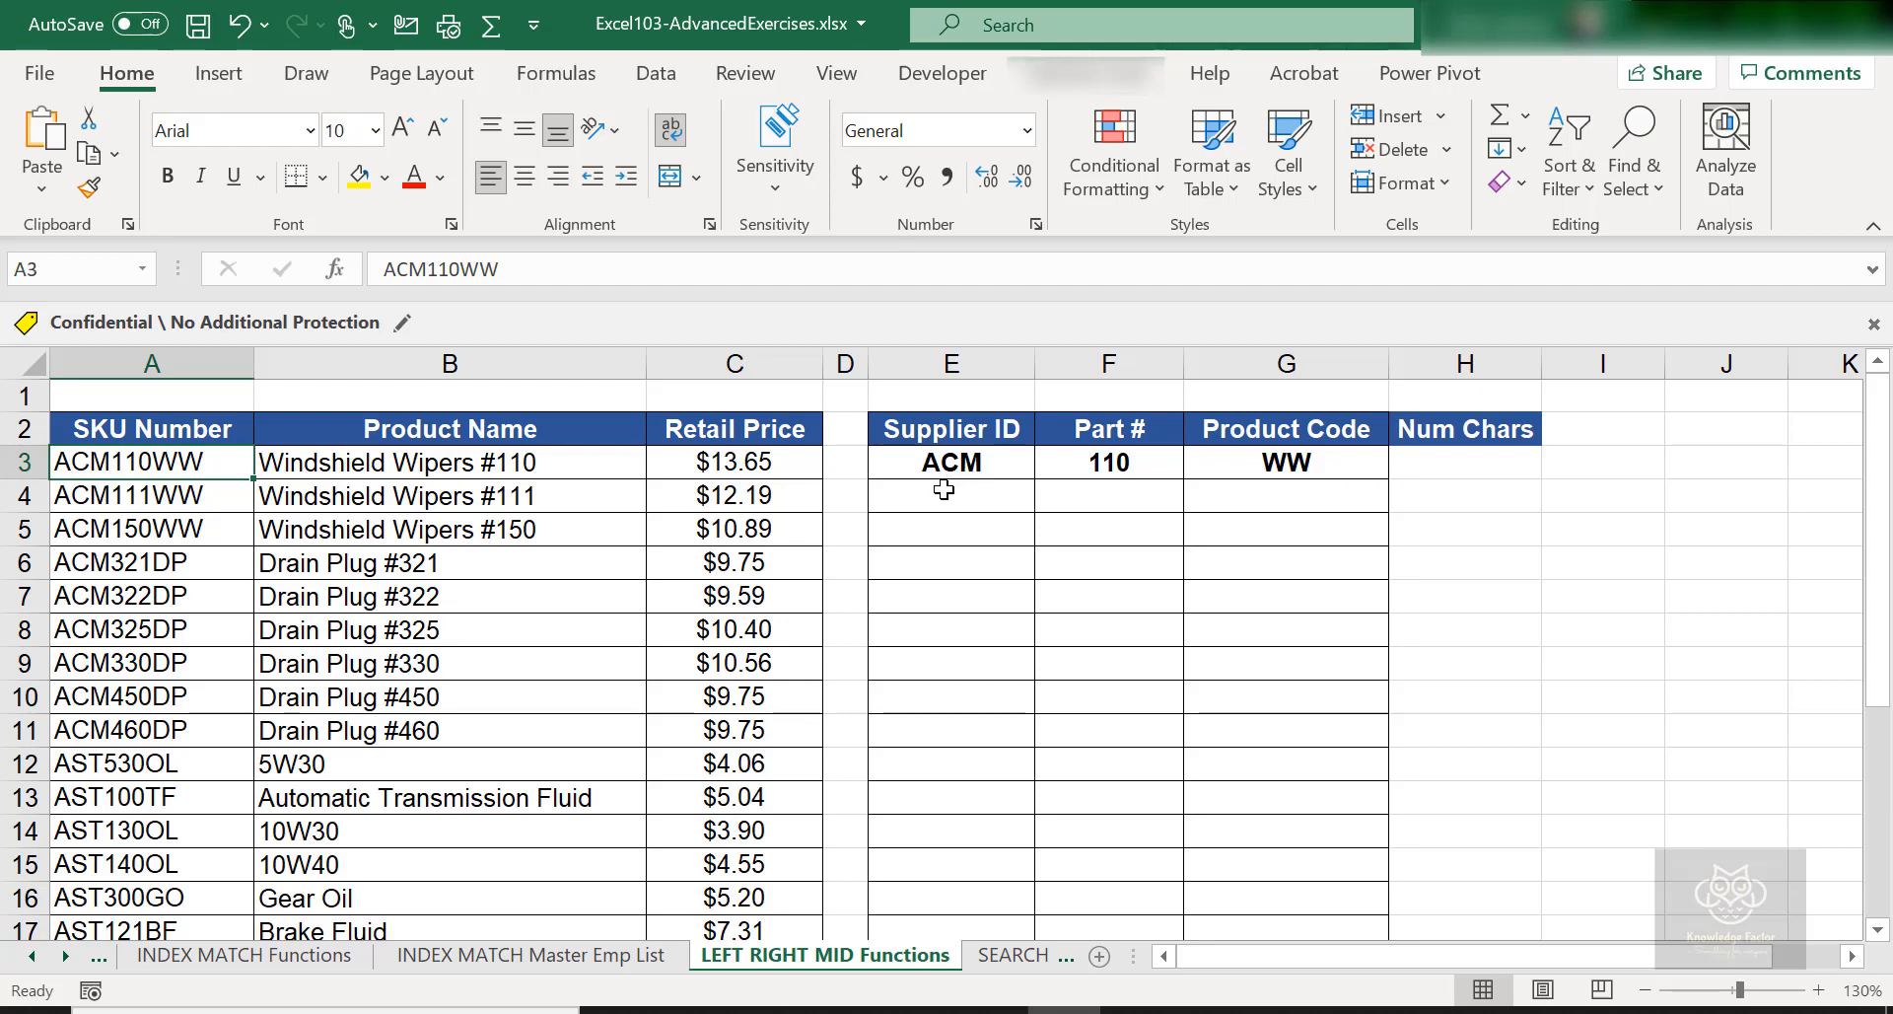
Step: Extract the supplier ID in E4 with the LEFT function, using A4 as the text and 3 characters
left_click(944, 489)
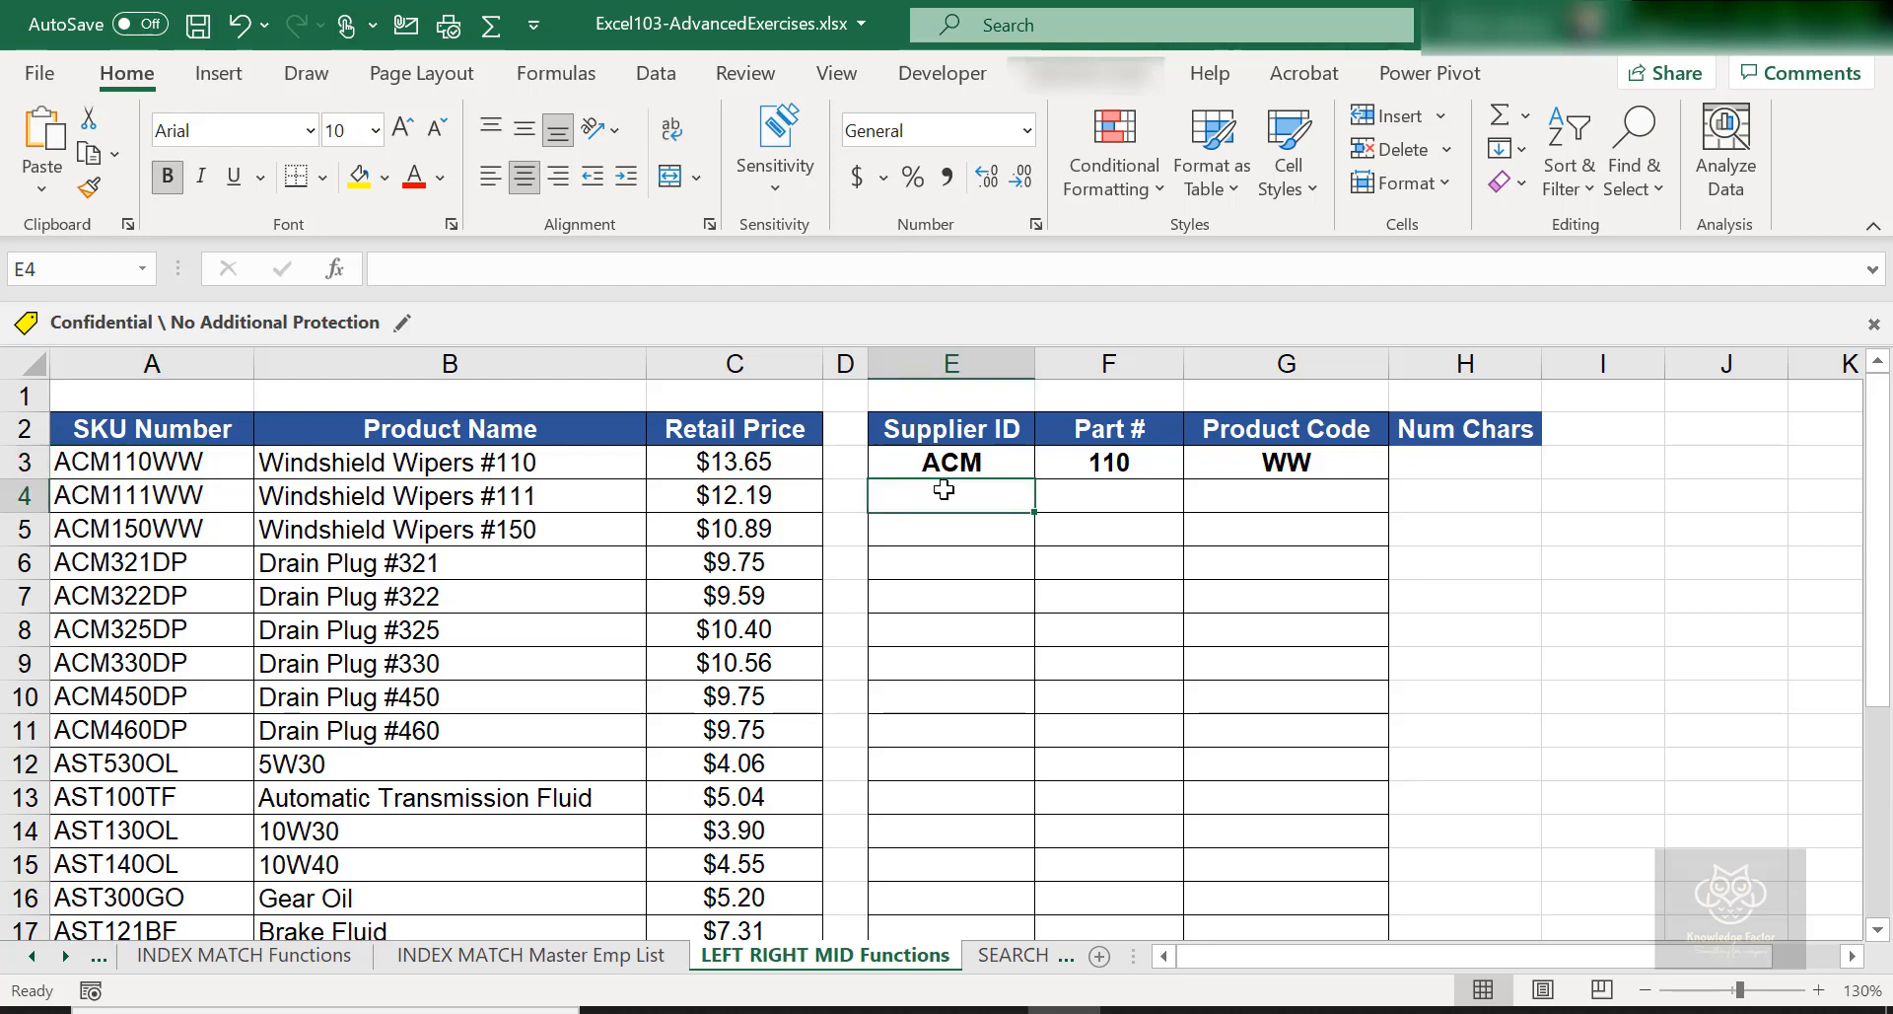
left_click(556, 80)
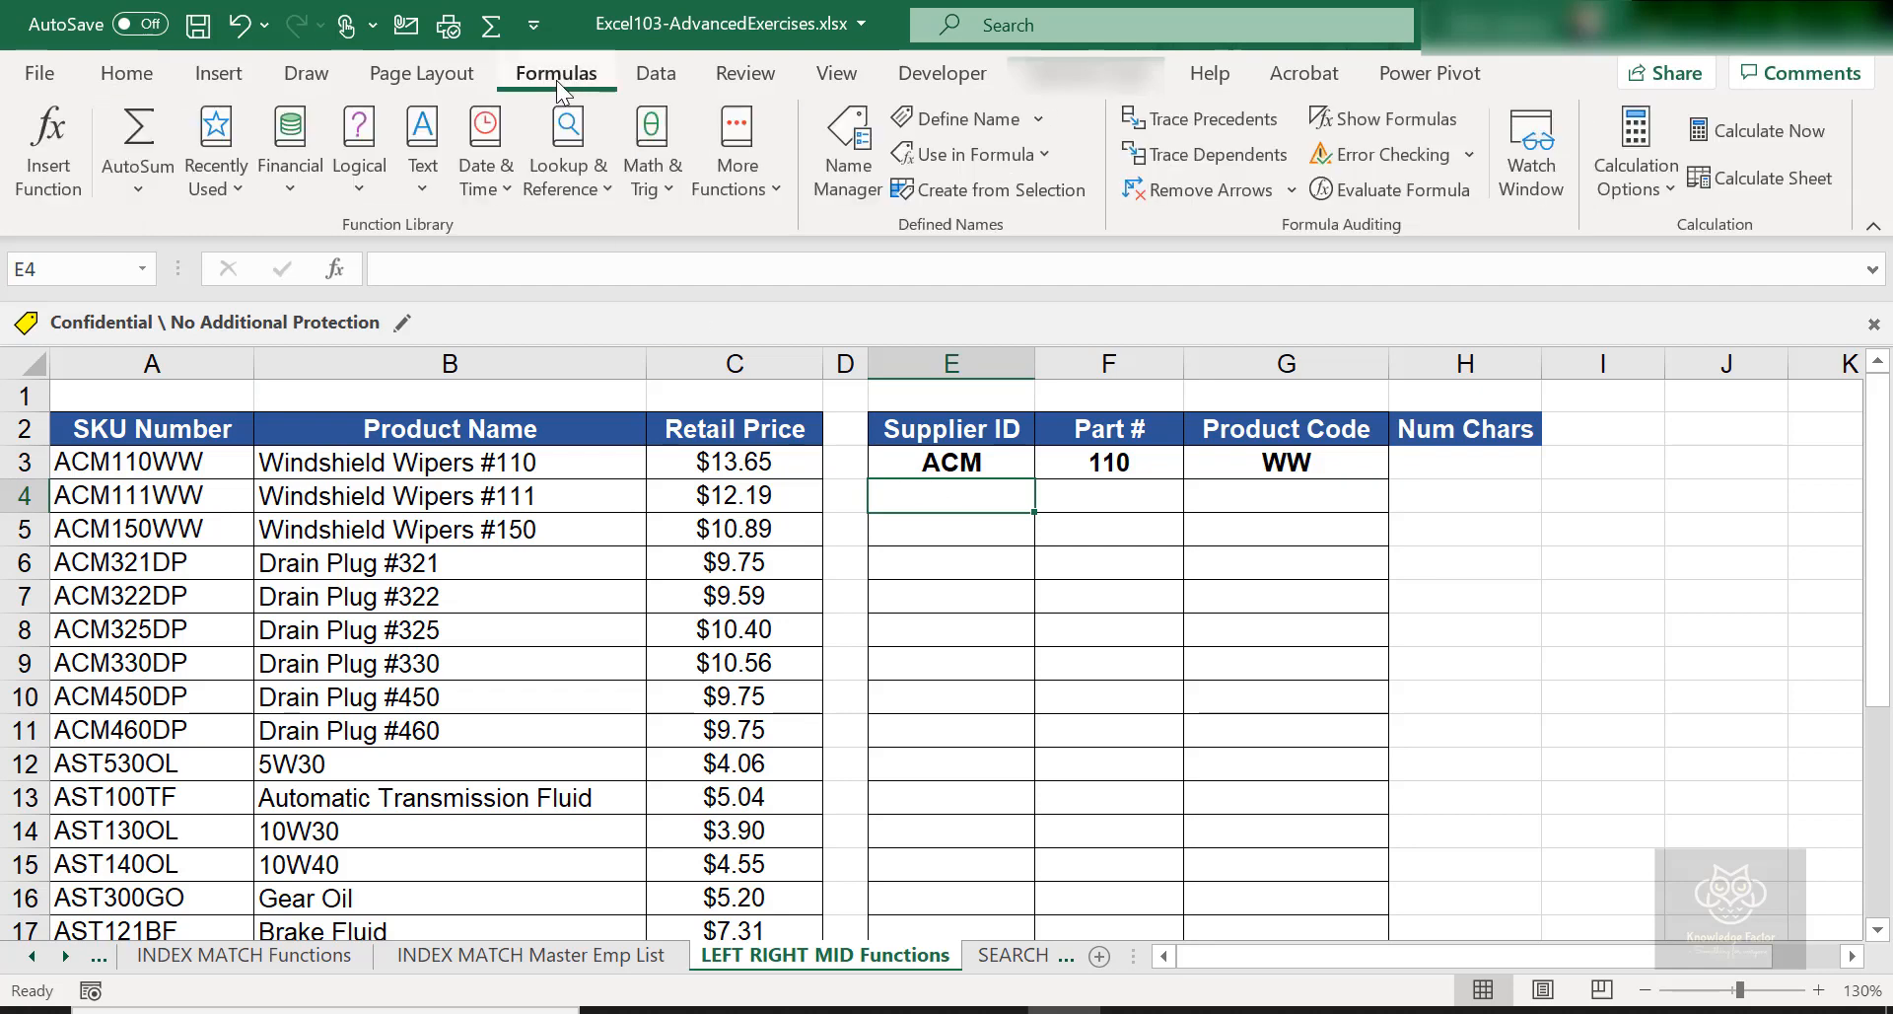
left_click(423, 187)
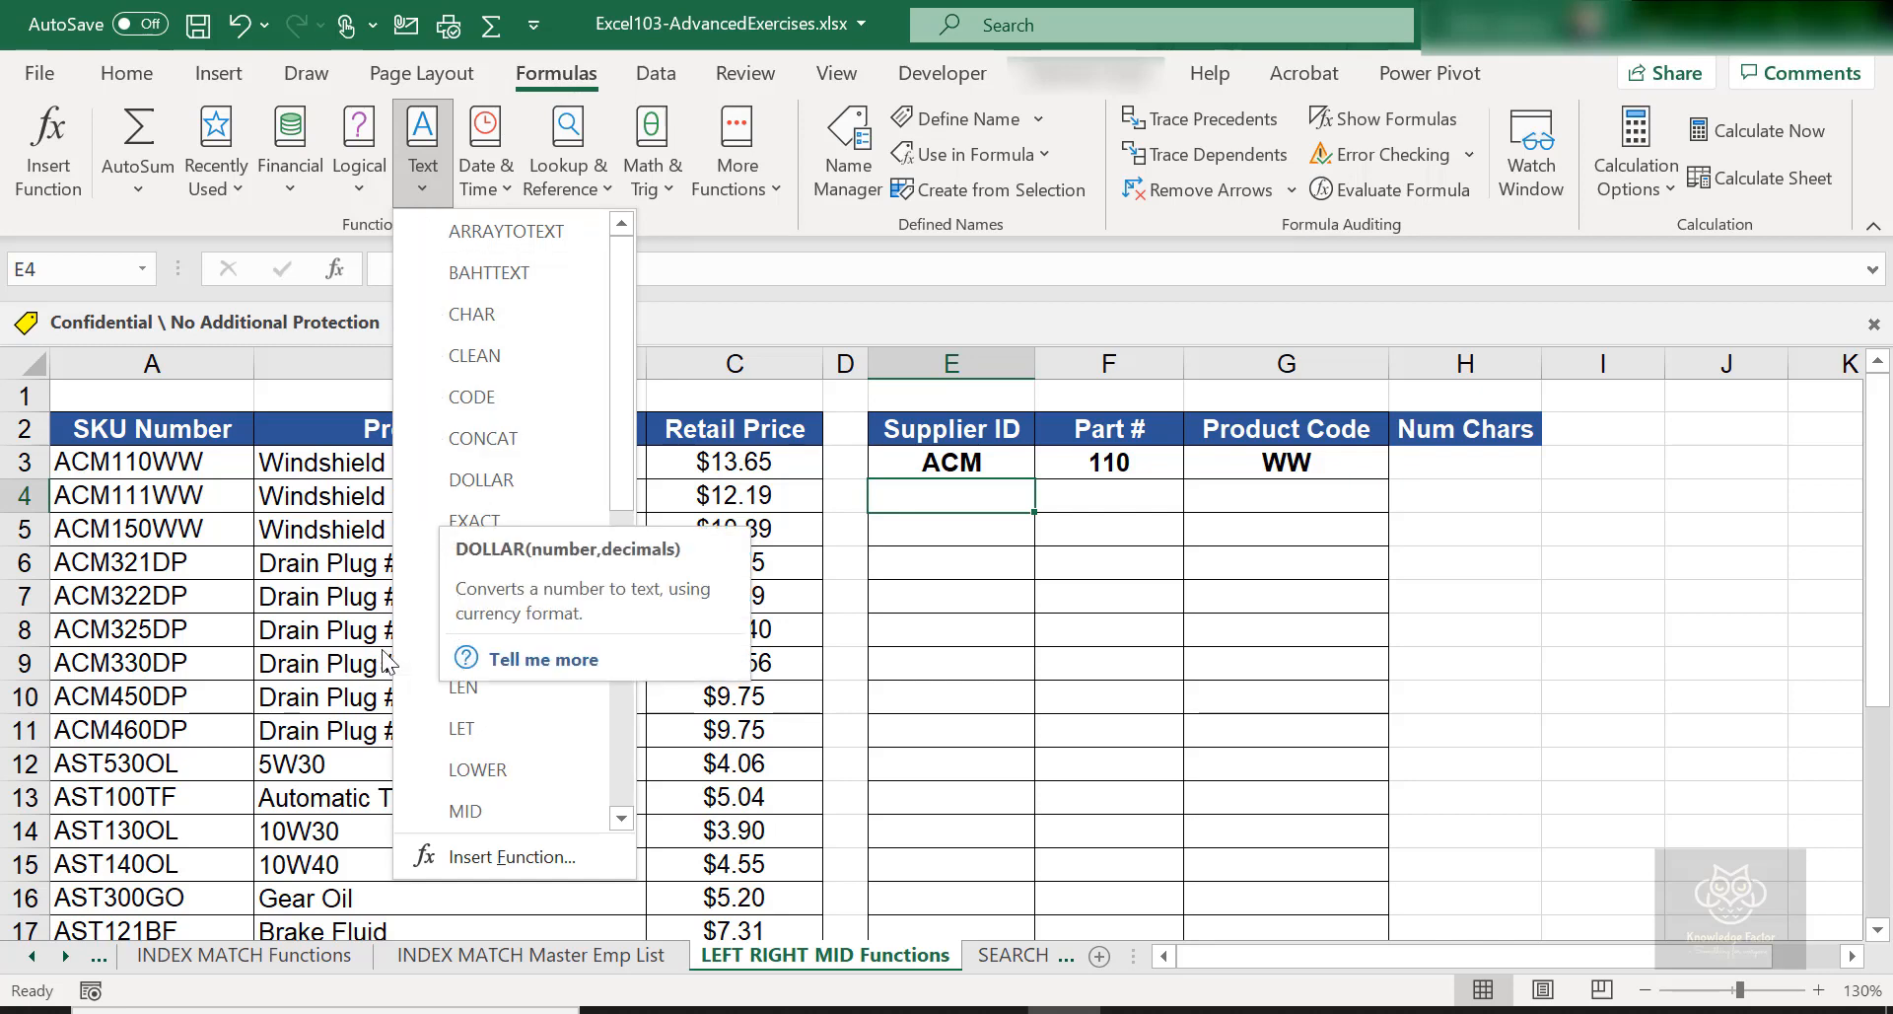
left_click(426, 643)
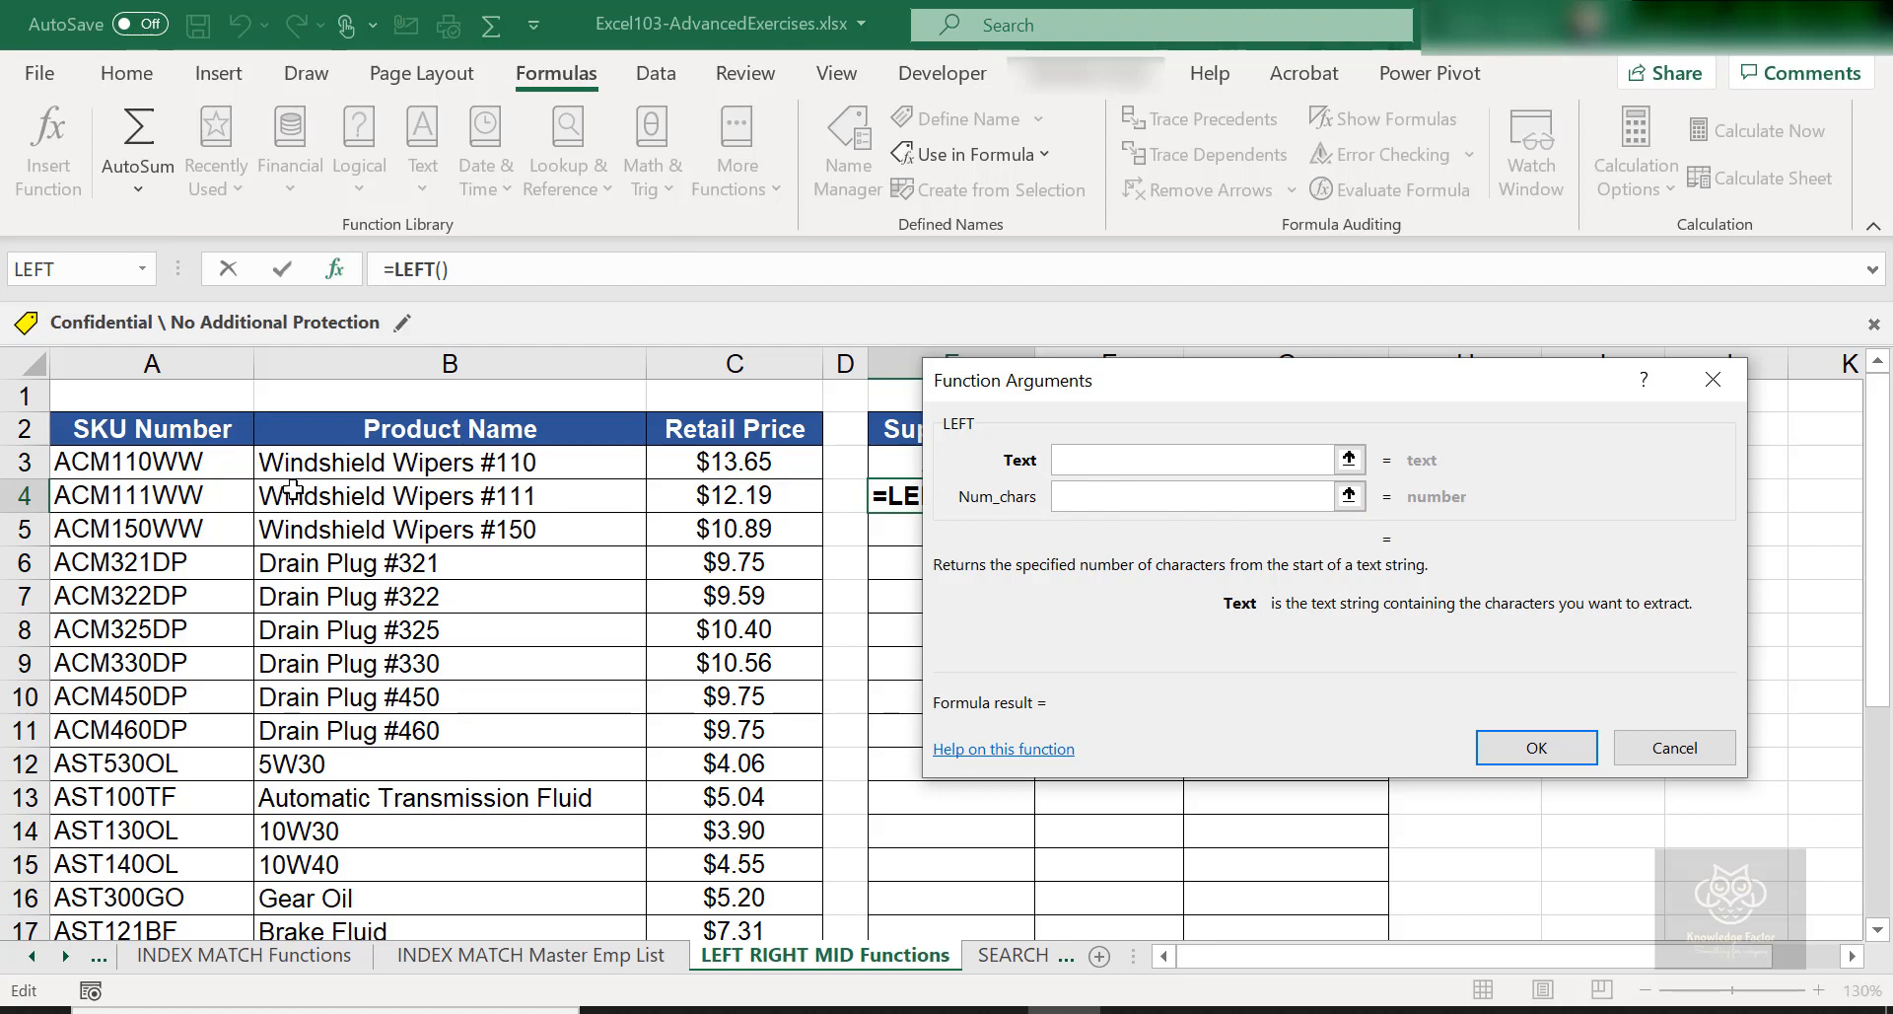
left_click(132, 495)
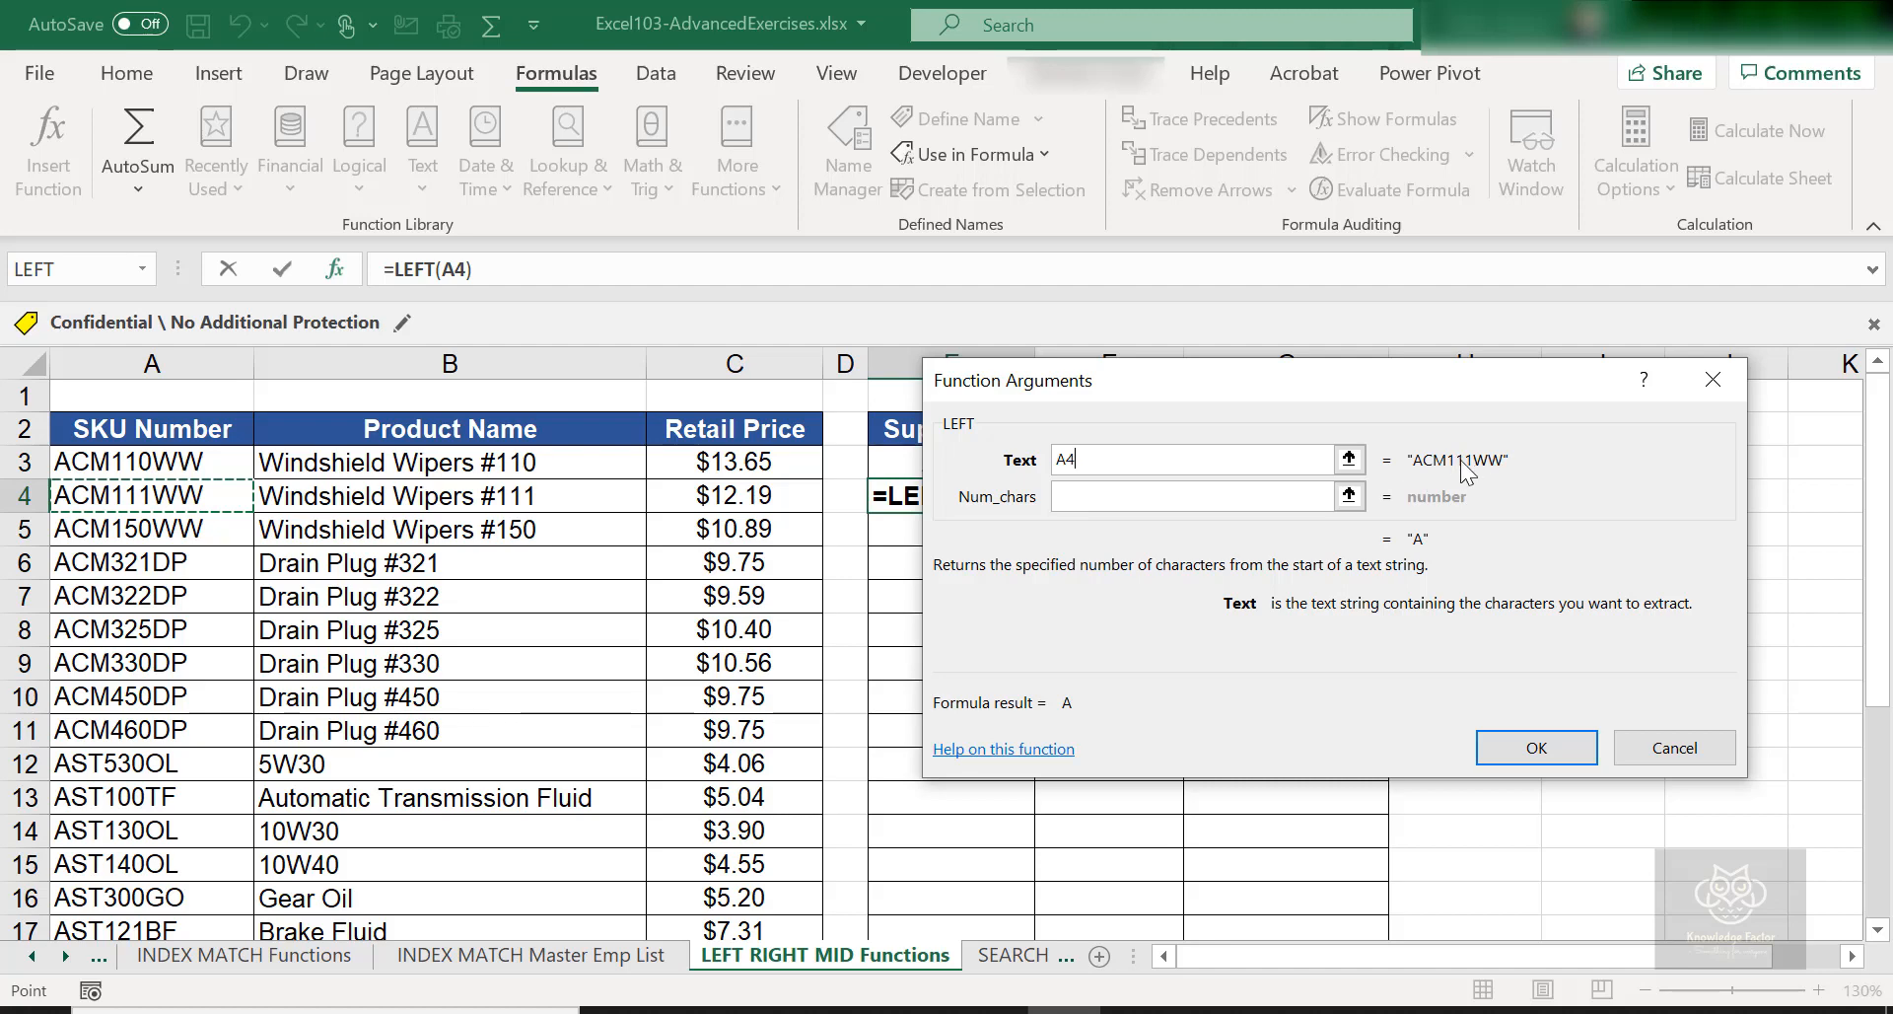
left_click(1188, 495)
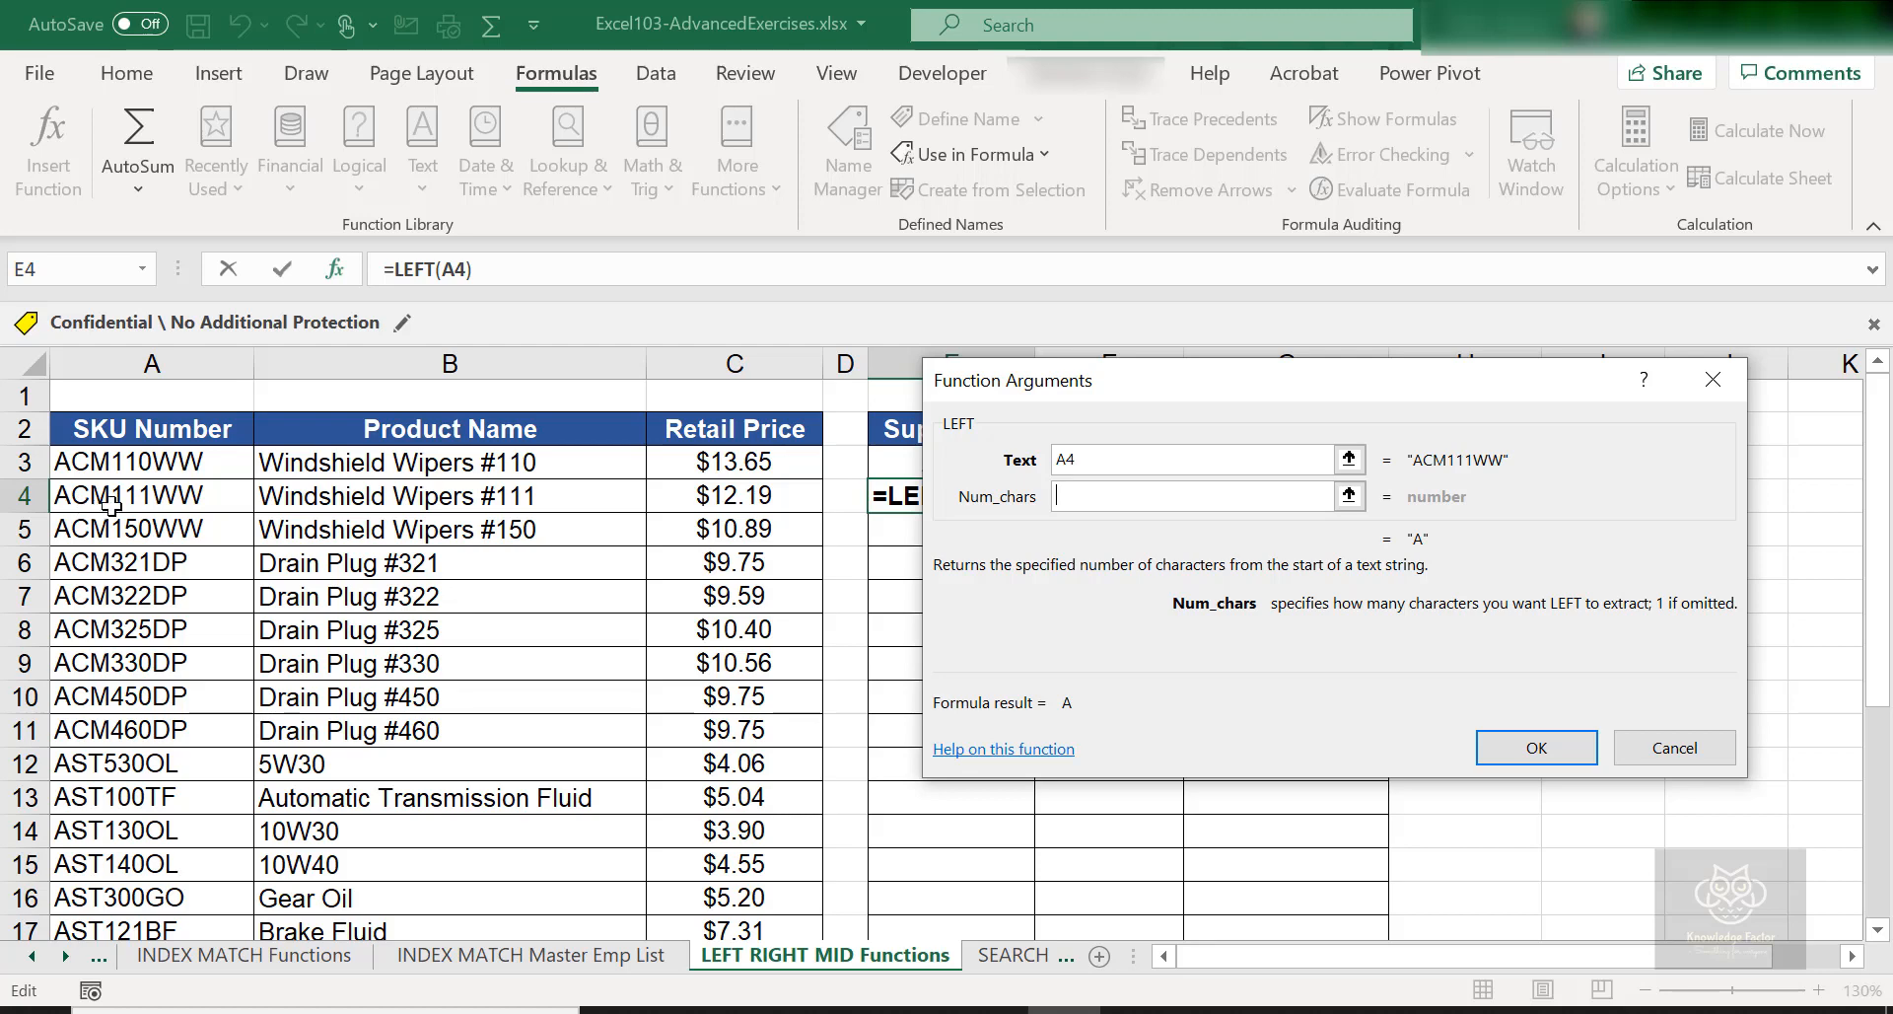
type("3")
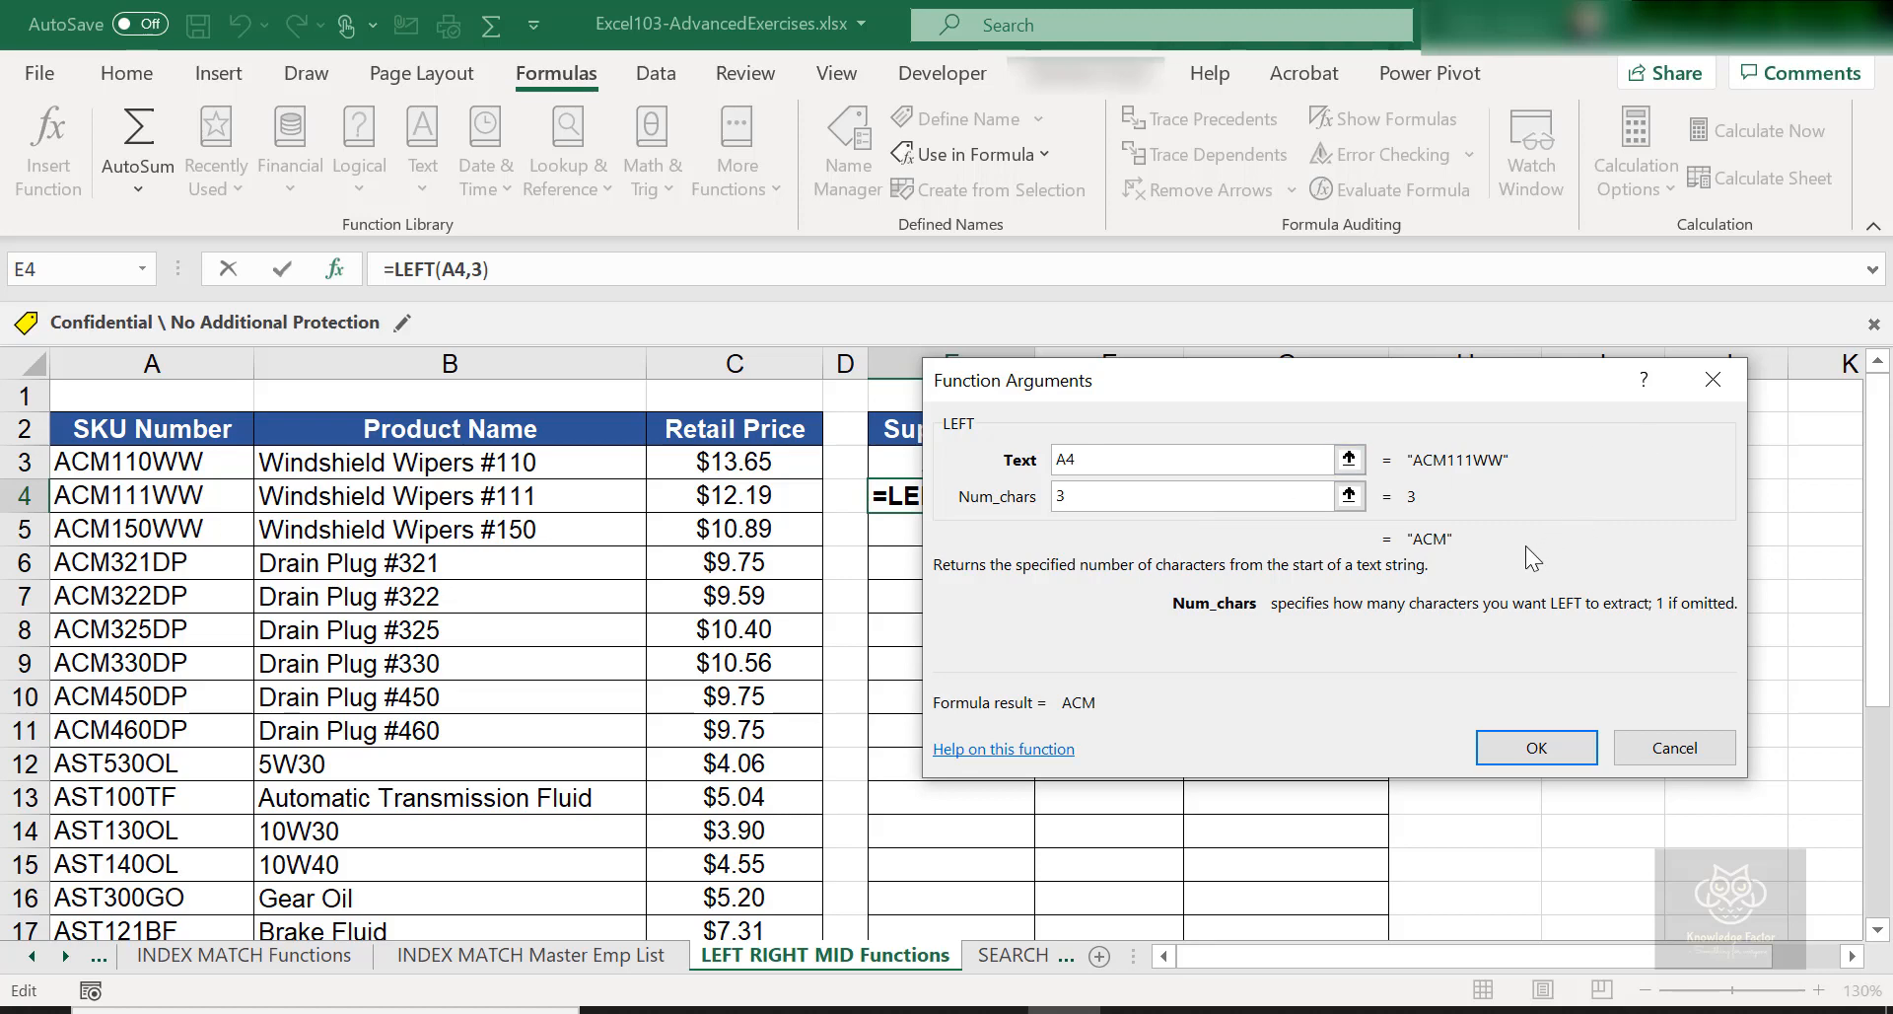
left_click(1524, 751)
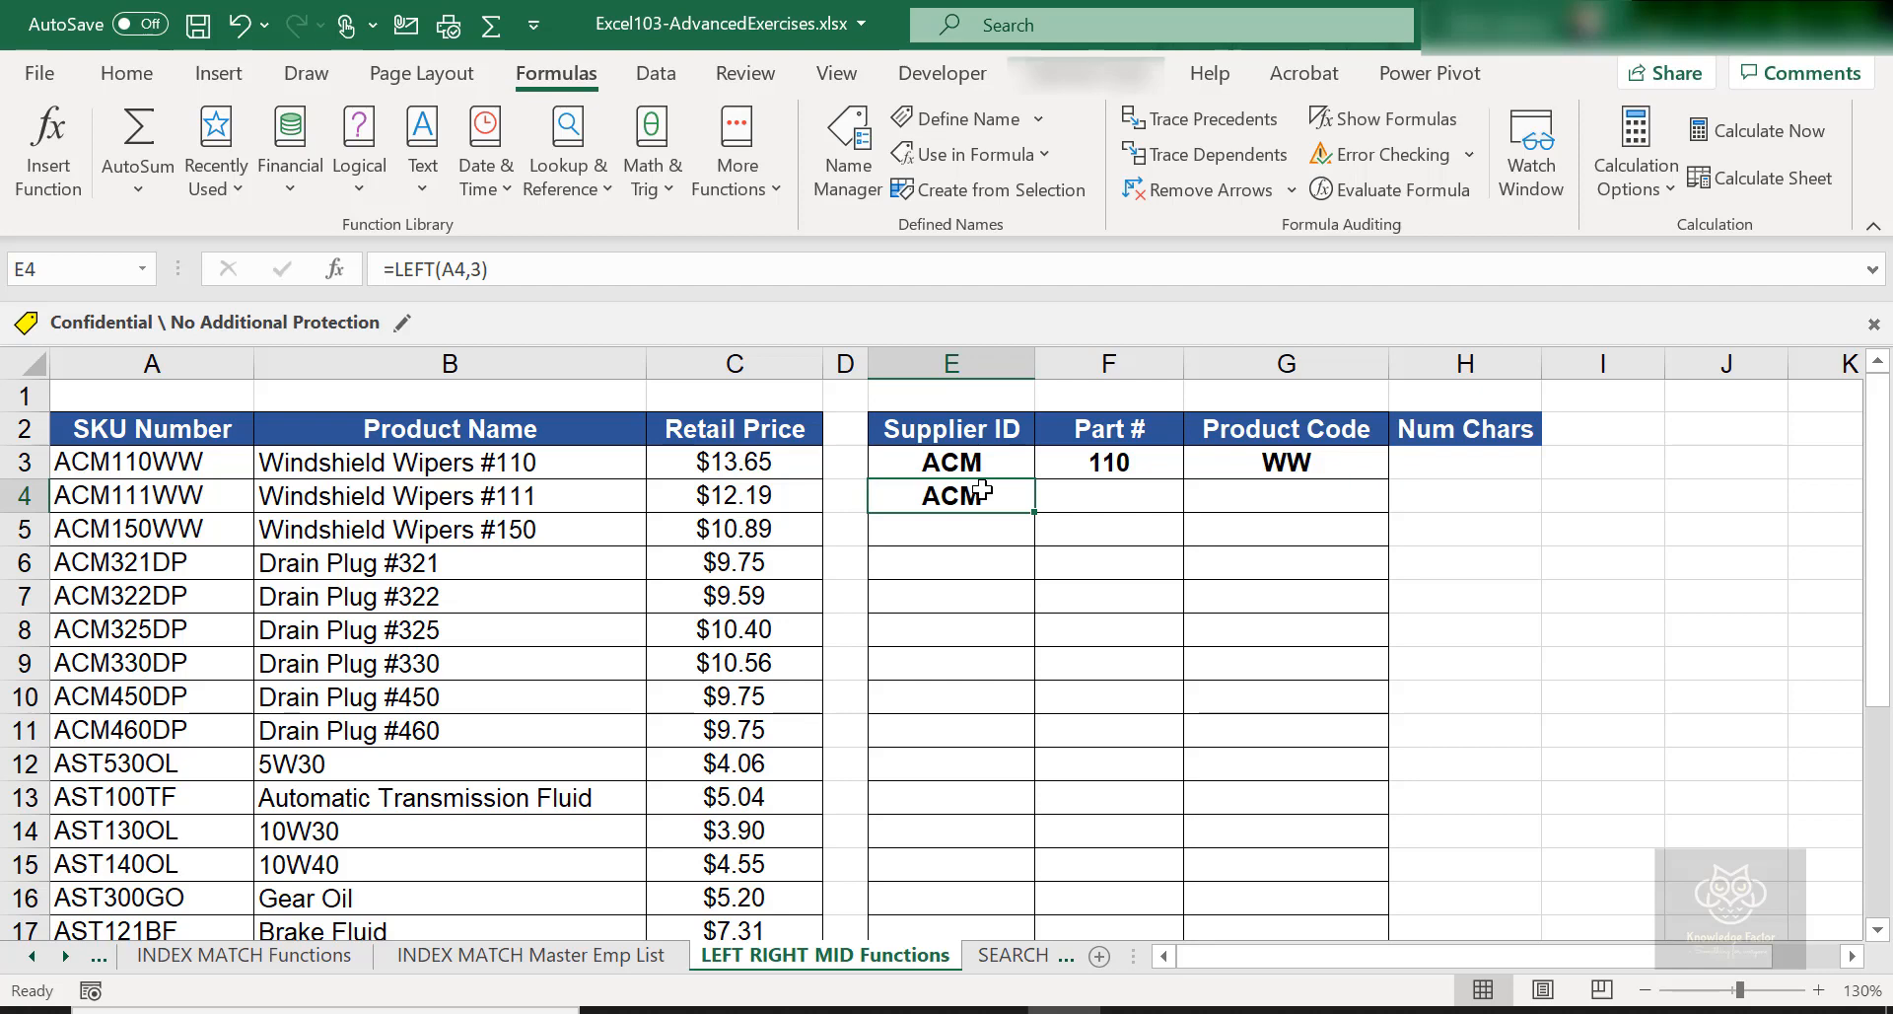
Step: Extract the product code in G4 with the RIGHT function, using A4 as the text and 2 characters
left_click(1282, 498)
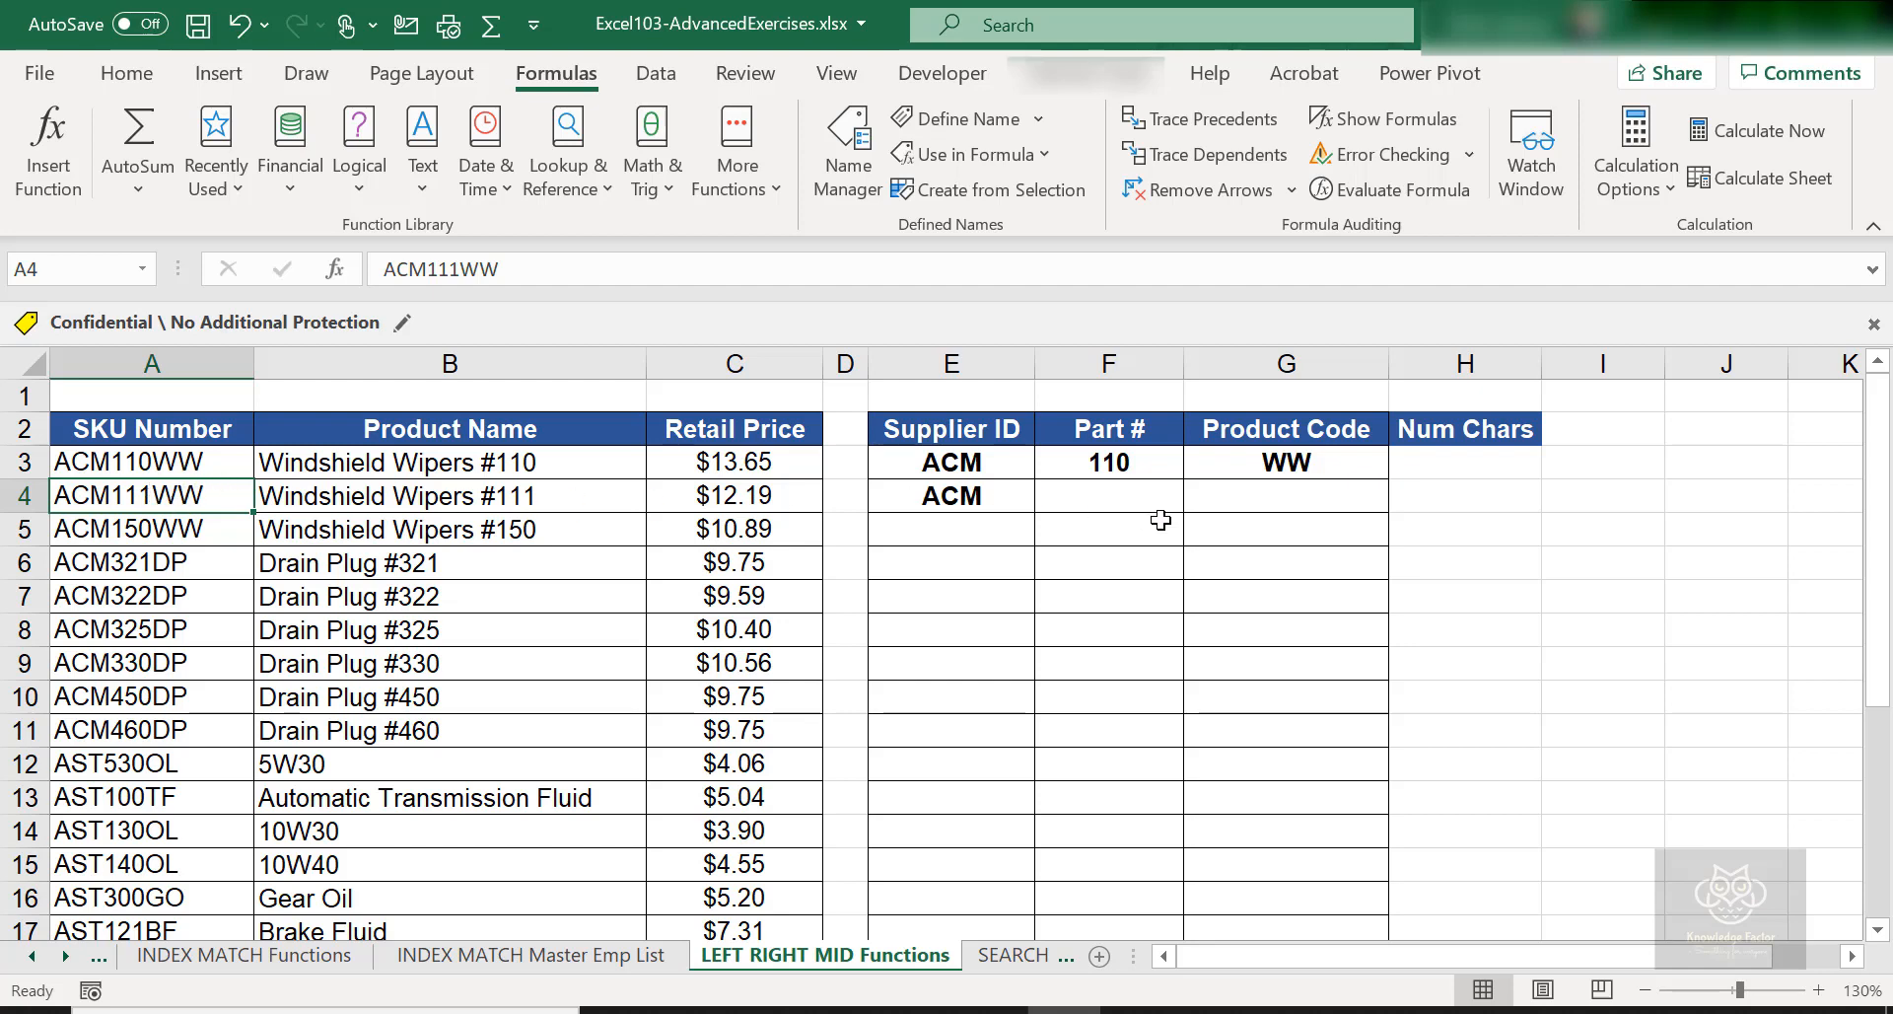
left_click(1189, 509)
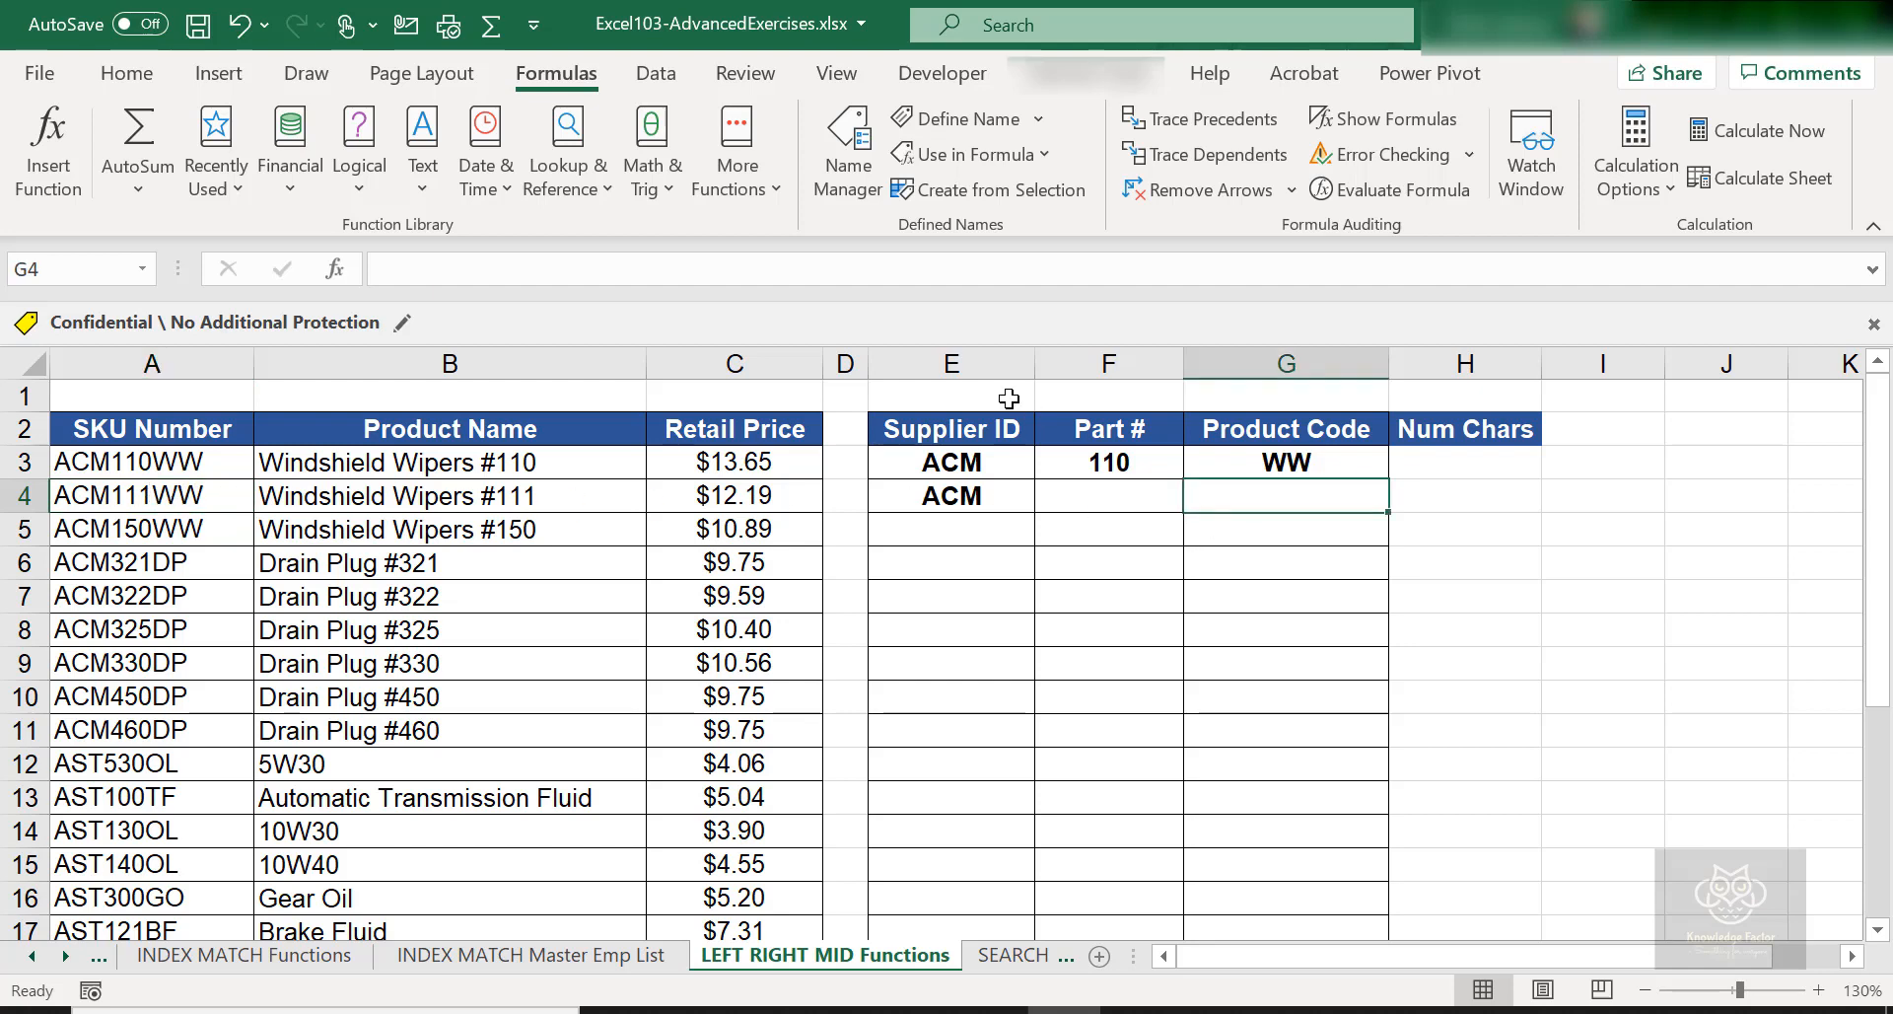
left_click(440, 196)
scroll(487, 570, "down", 2)
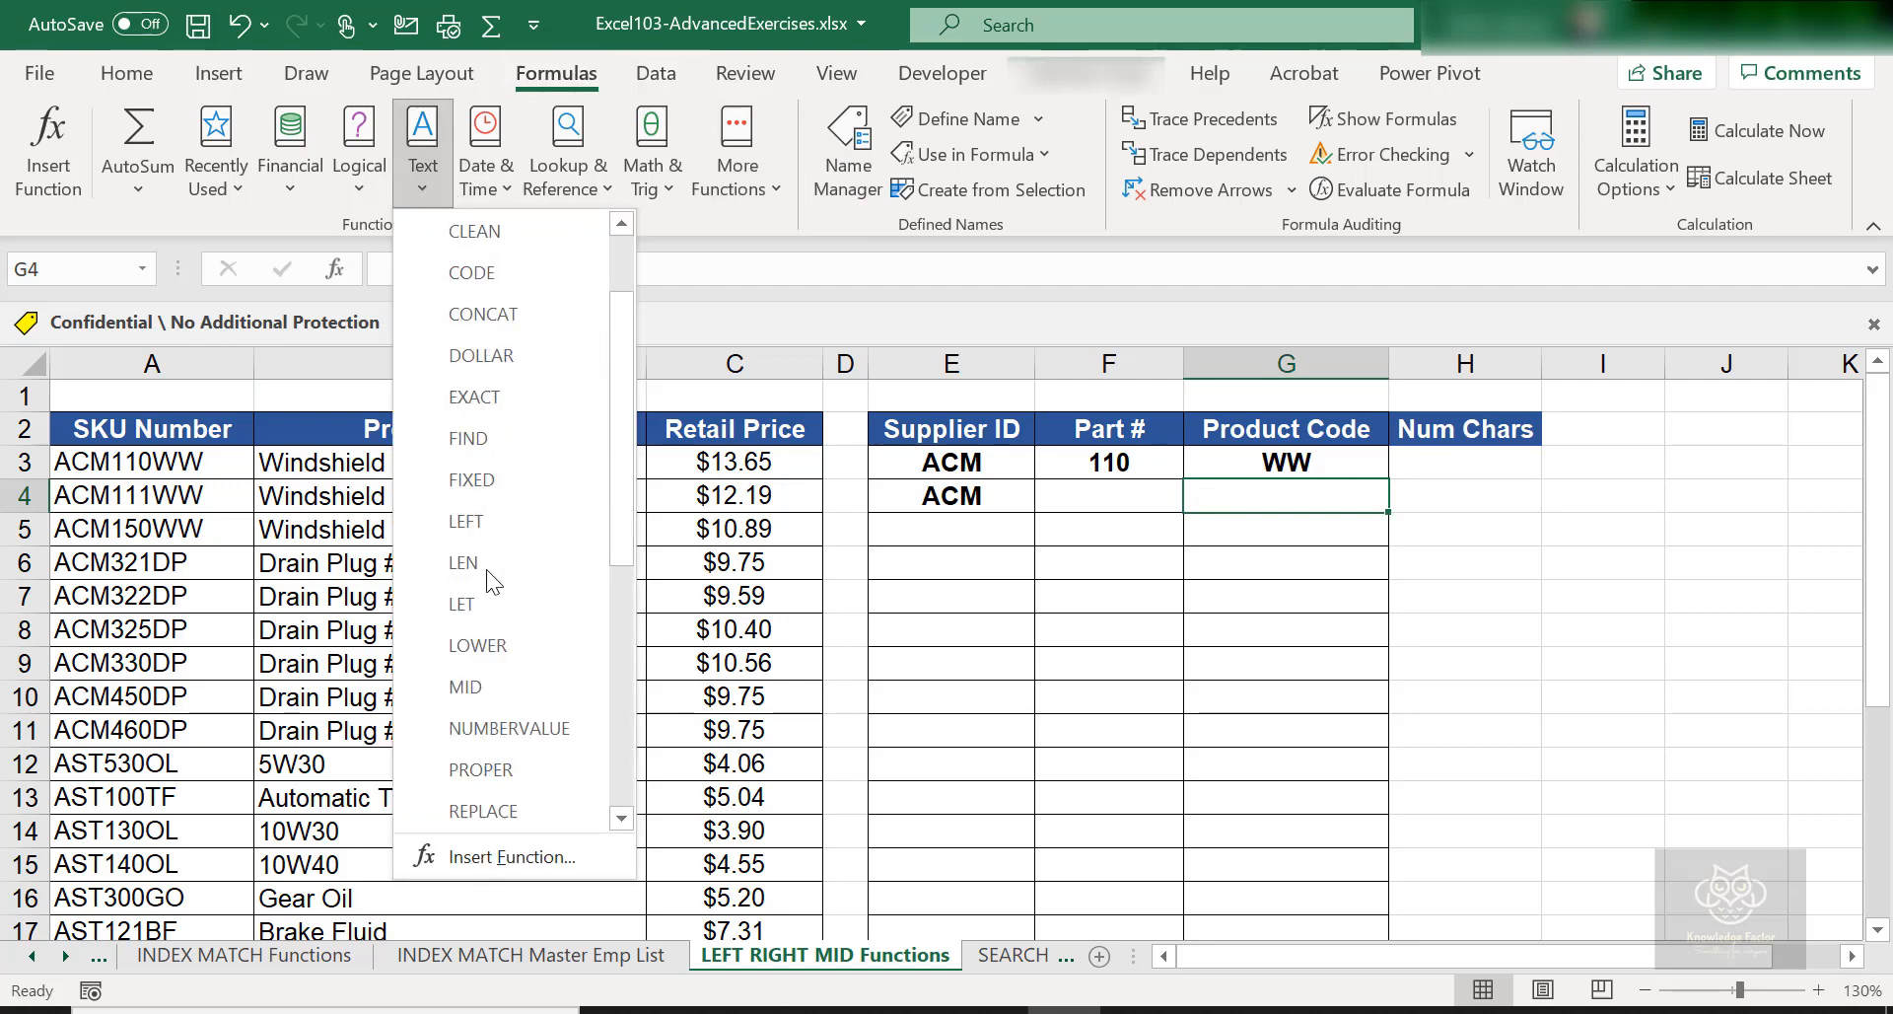
left_click(475, 769)
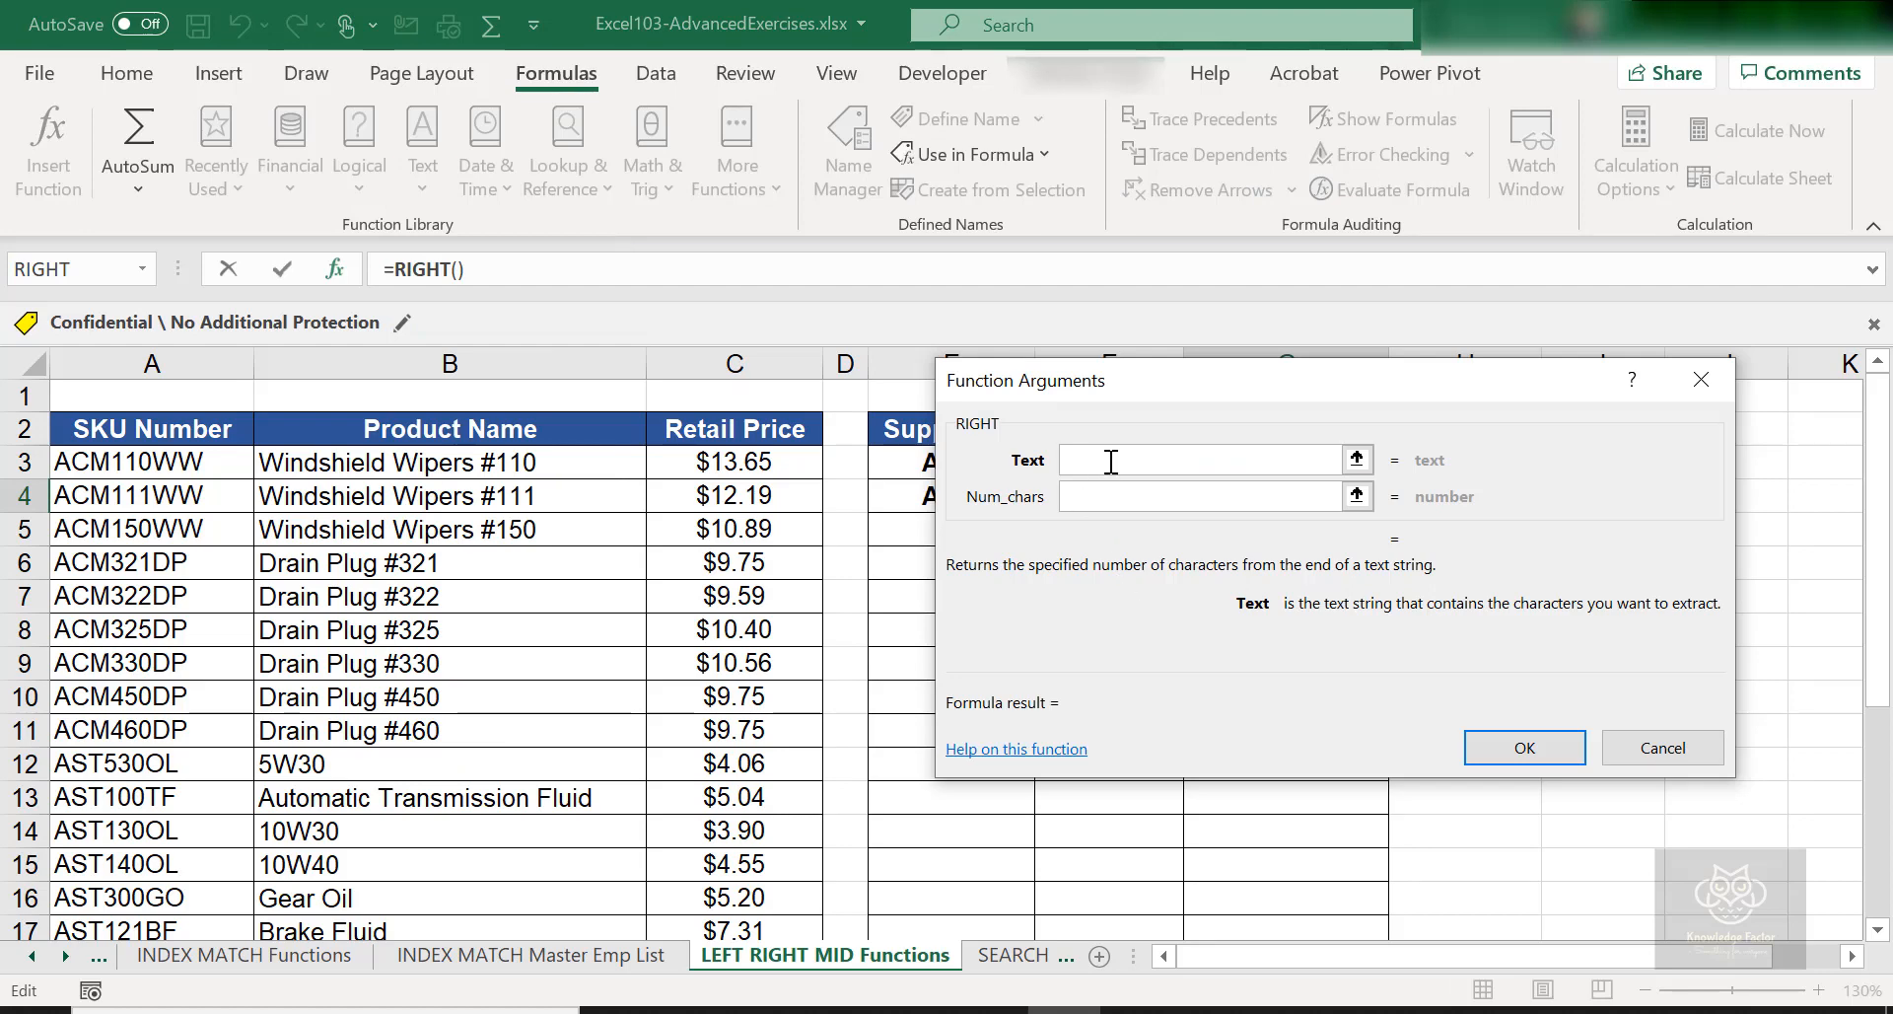
left_click(138, 498)
left_click(1173, 503)
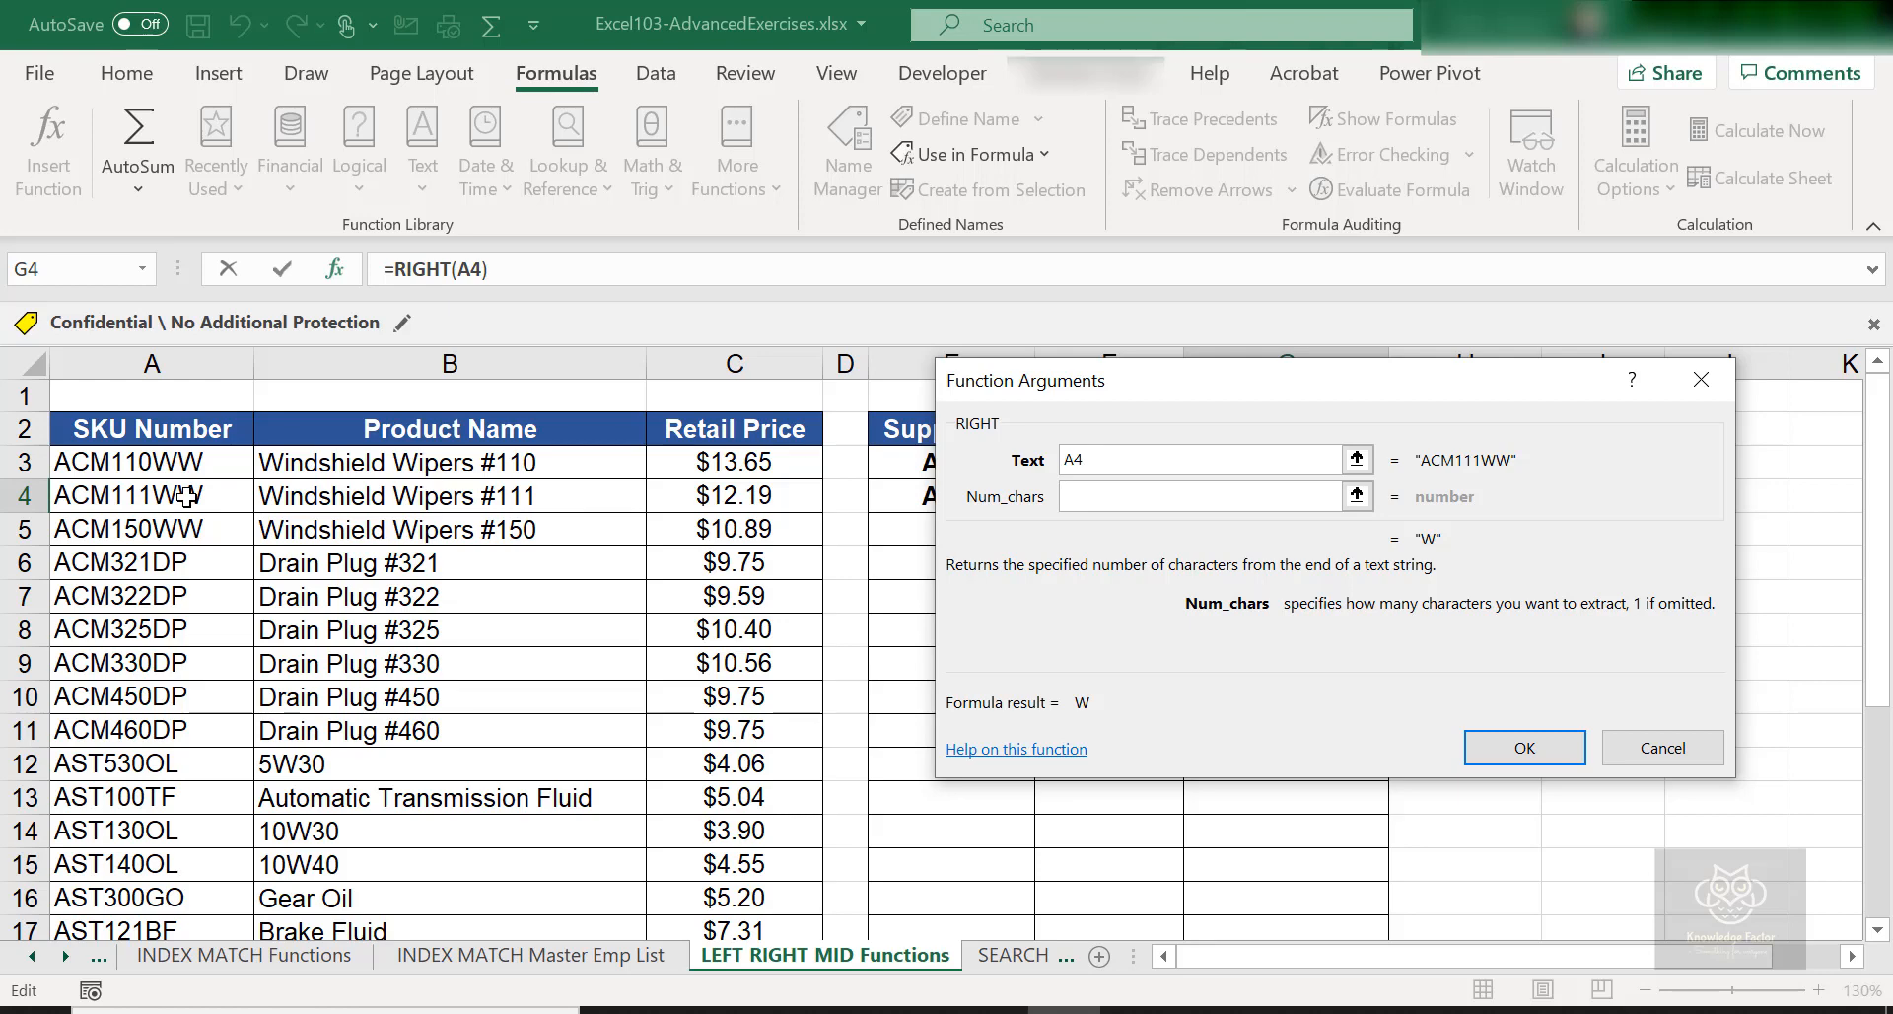
left_click(1315, 499)
type("2")
key("Return")
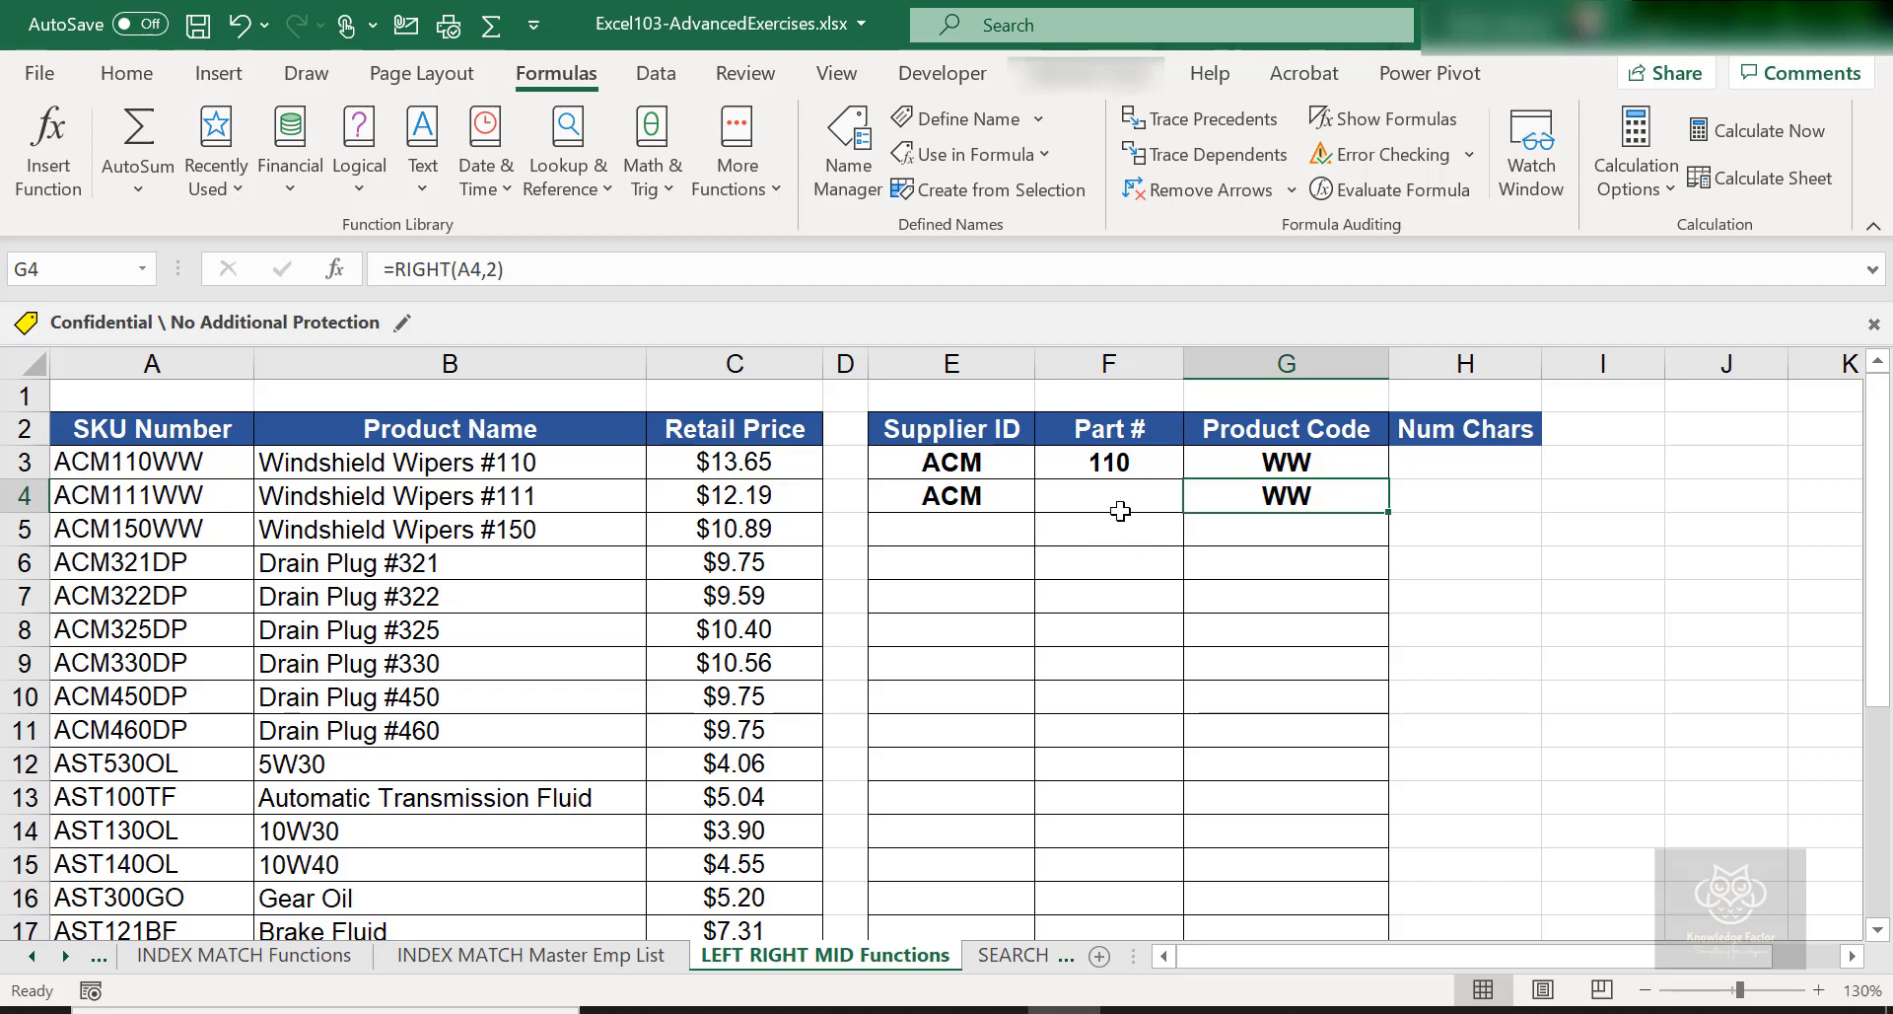
Step: Extract the part number in F4 with the MID function, using A4 as the text, start number 4 and 3 characters
left_click(1120, 510)
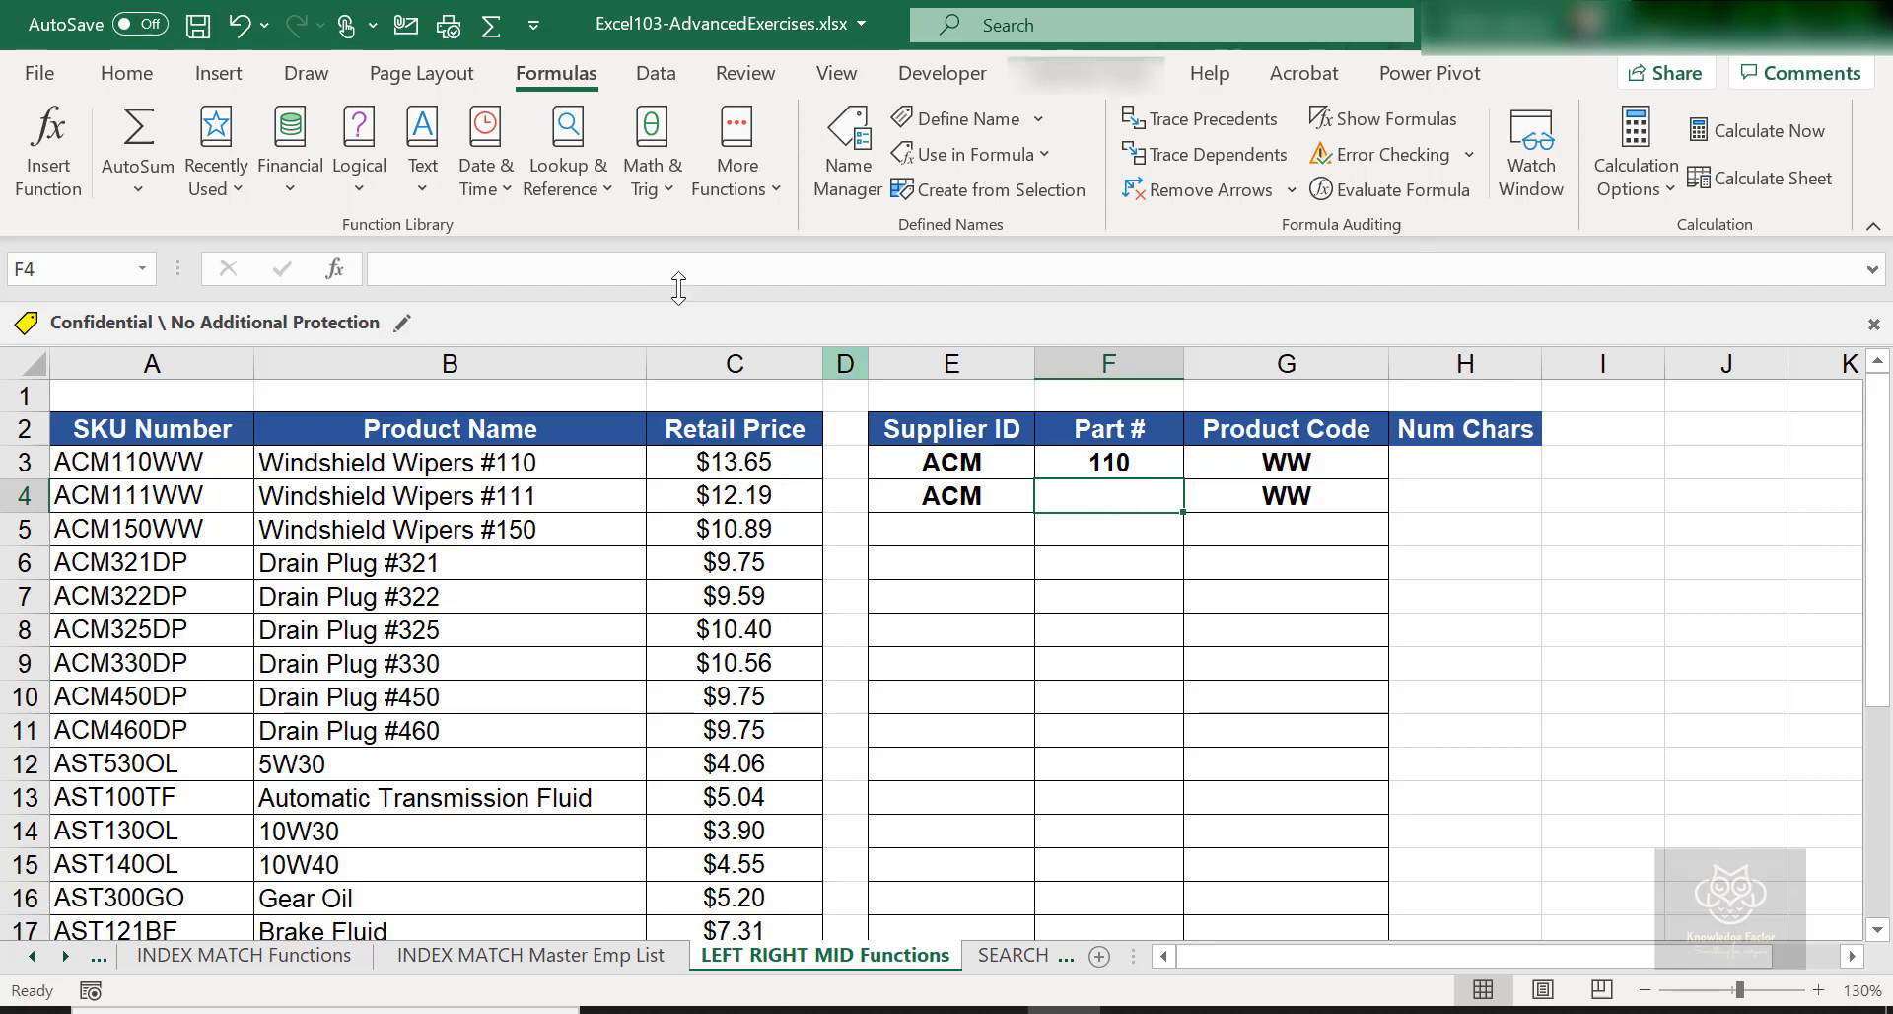
left_click(423, 184)
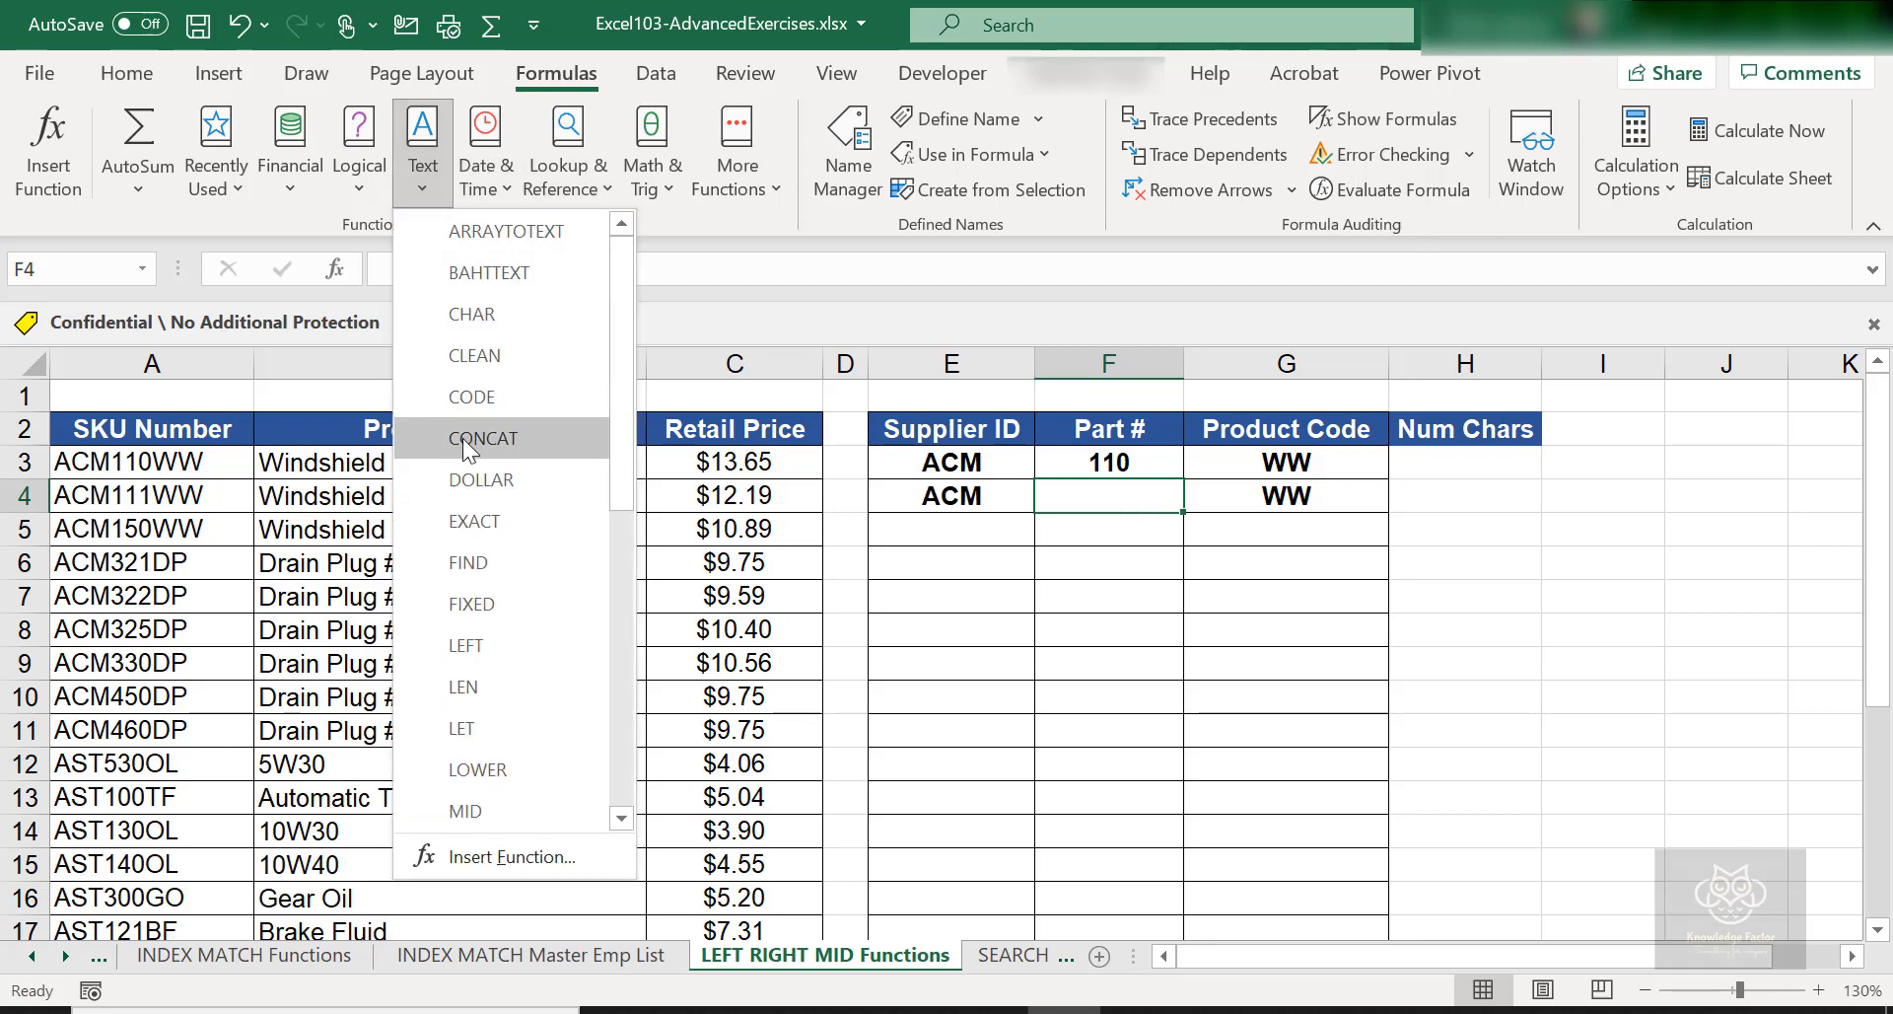
scroll(464, 463, "down", 2)
left_click(462, 562)
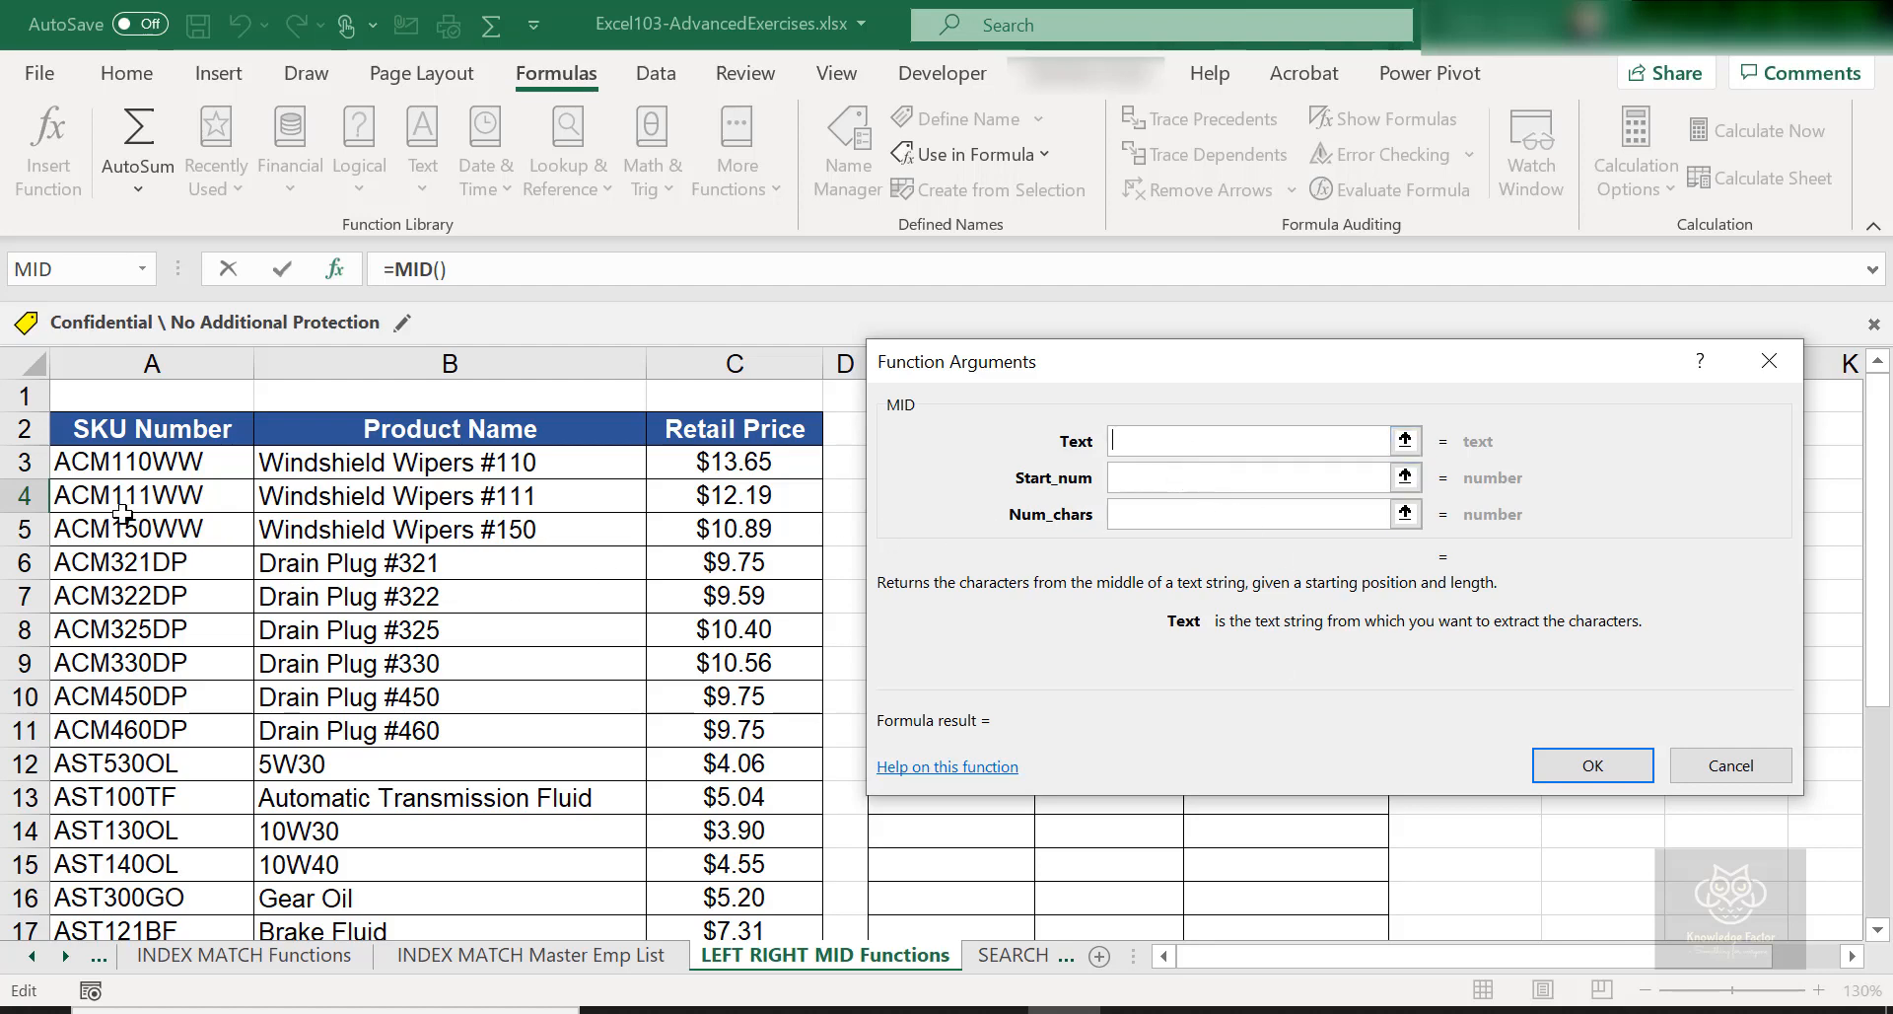
left_click(117, 500)
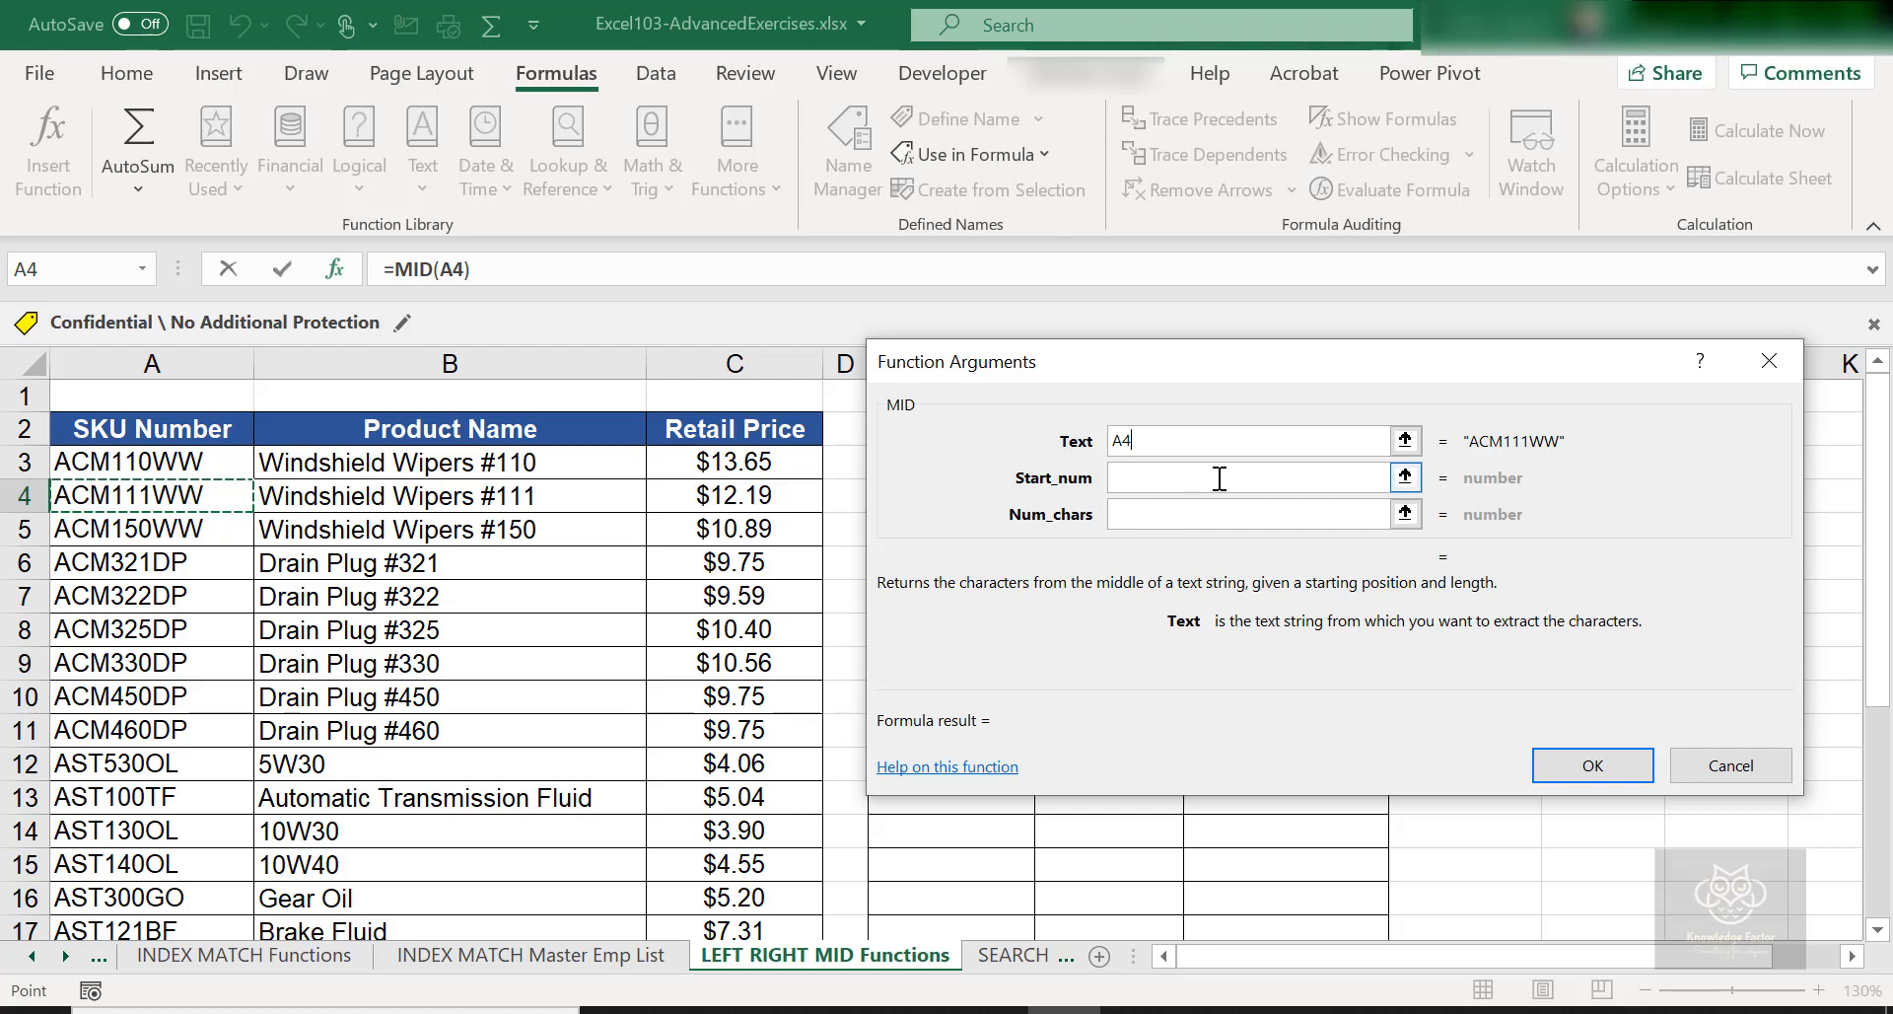
left_click(1219, 478)
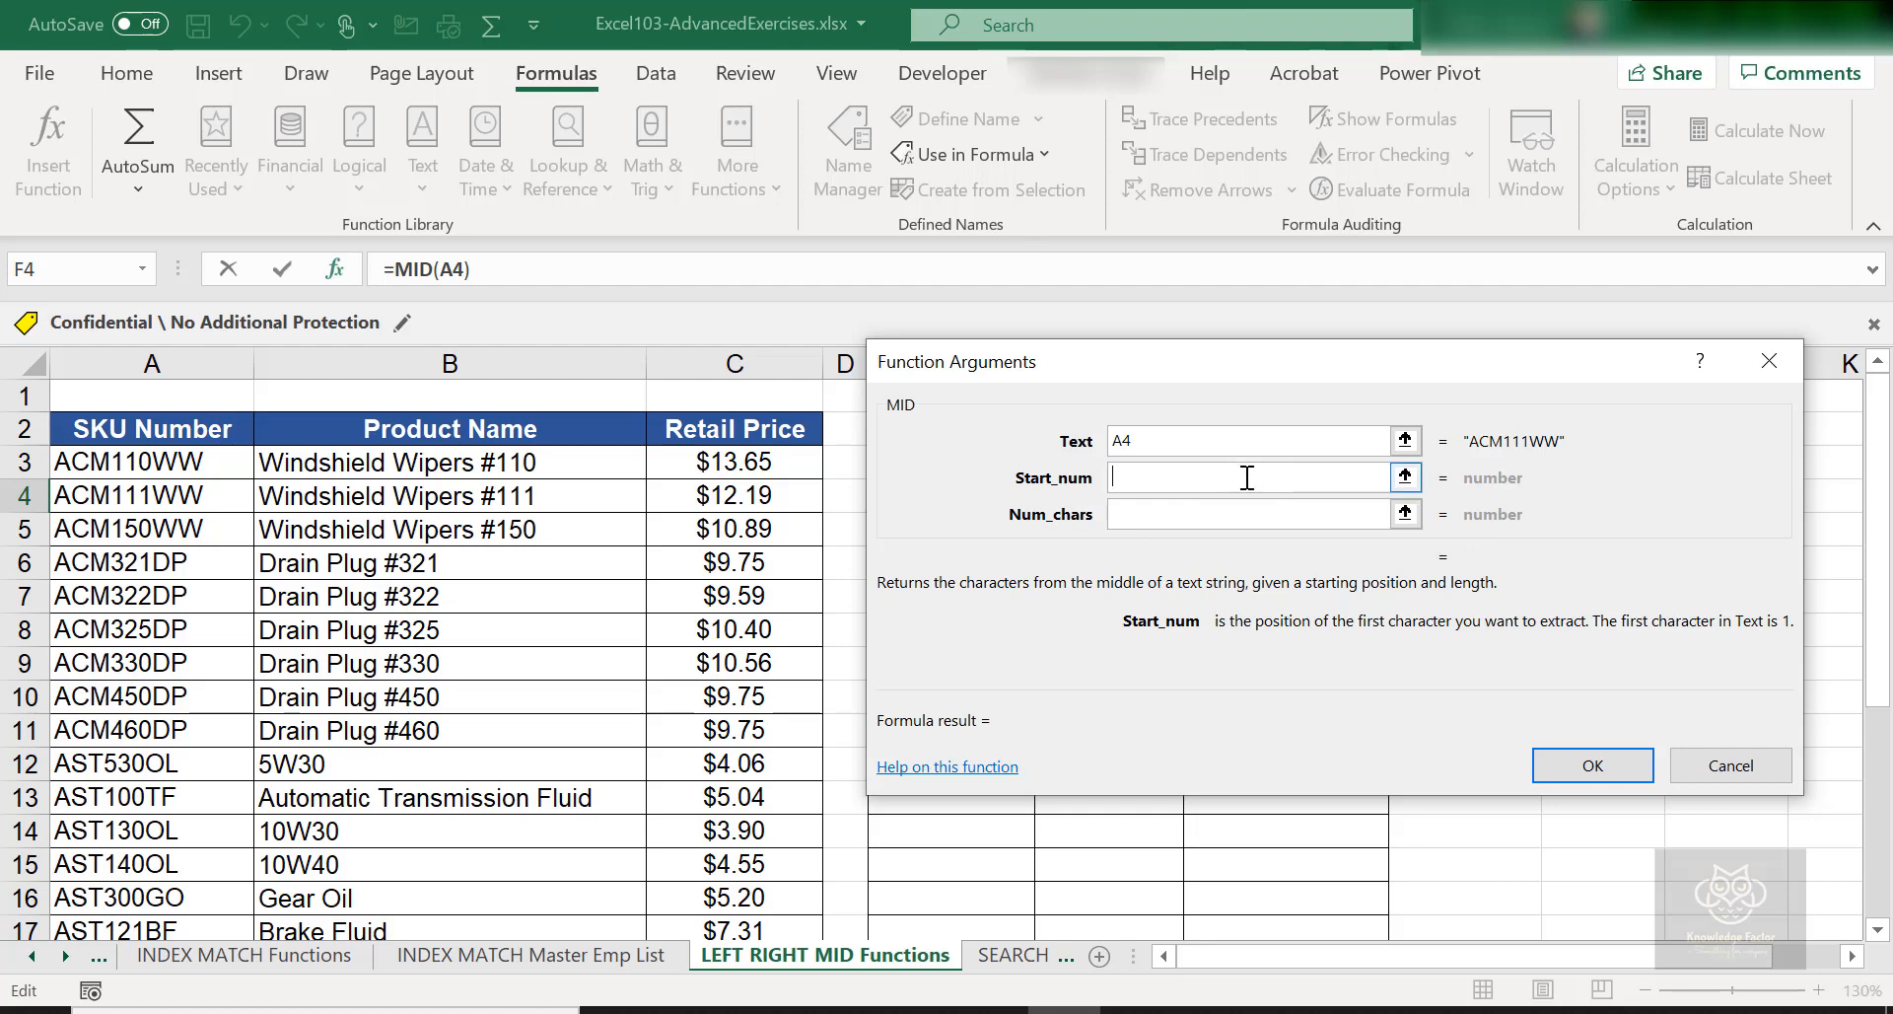
type("4")
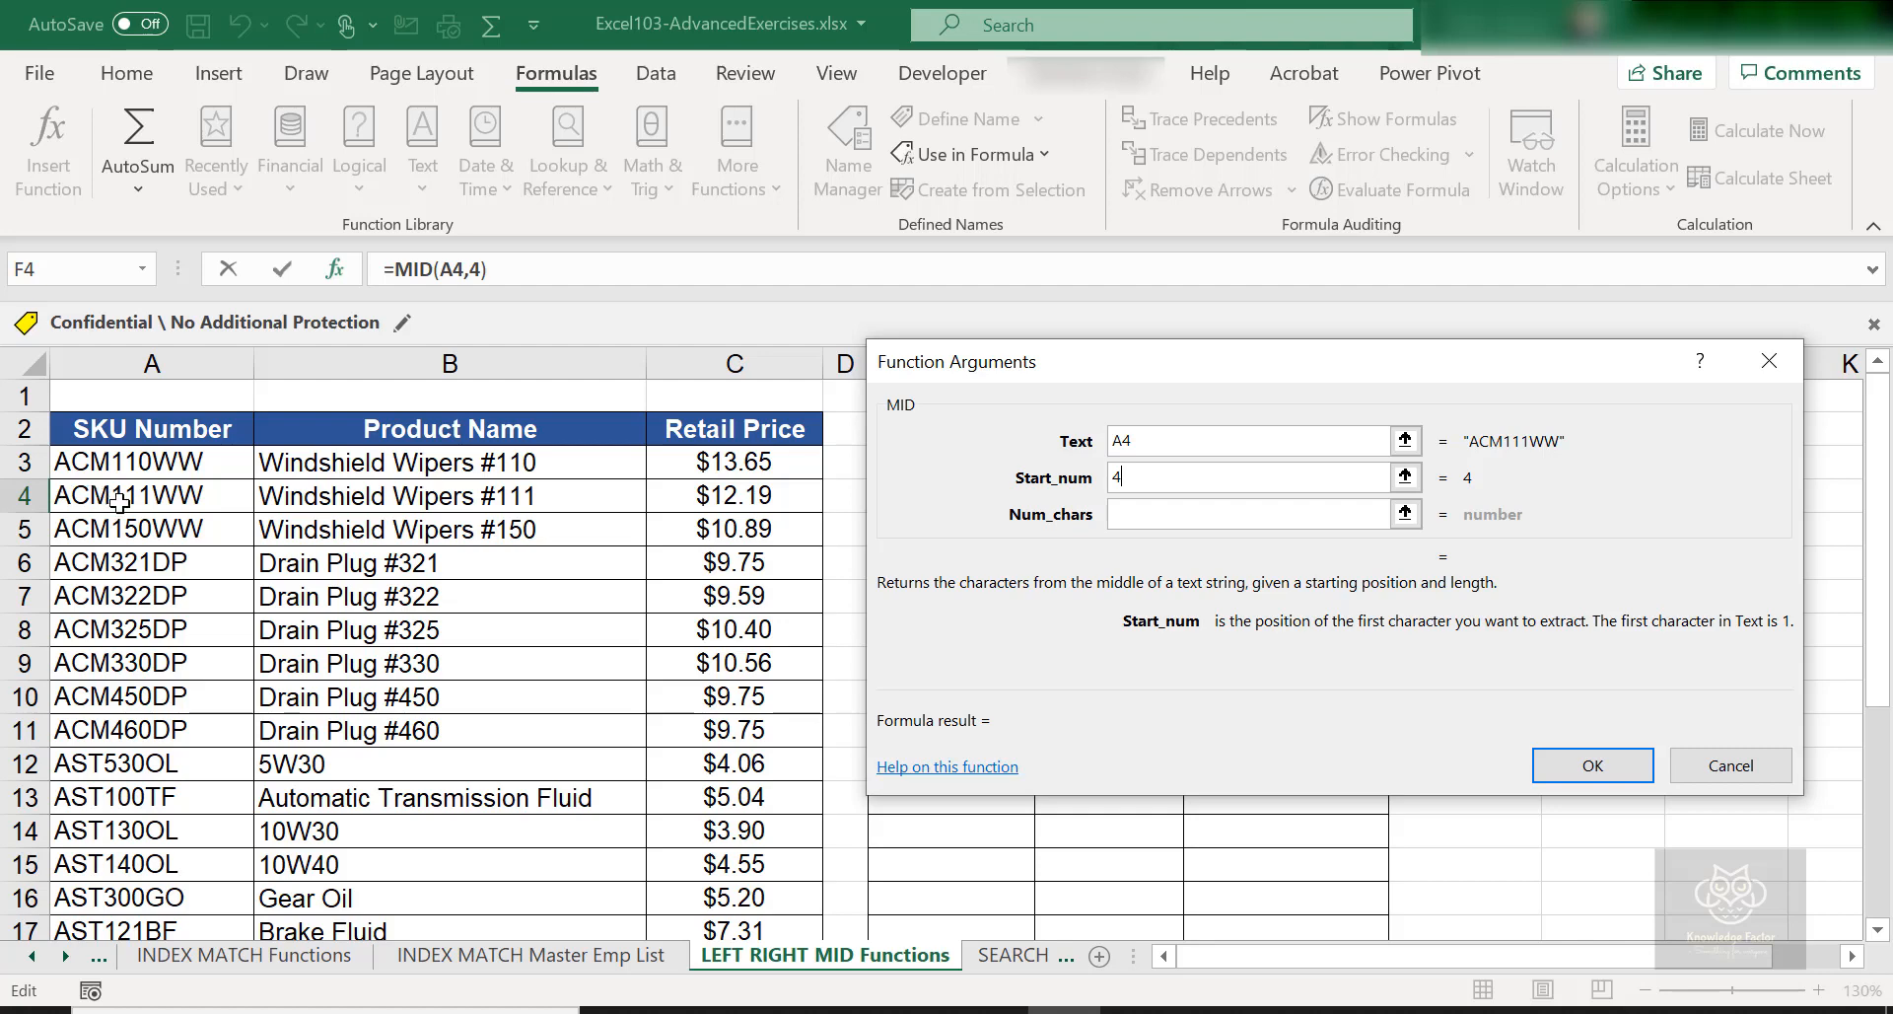
left_click(1200, 515)
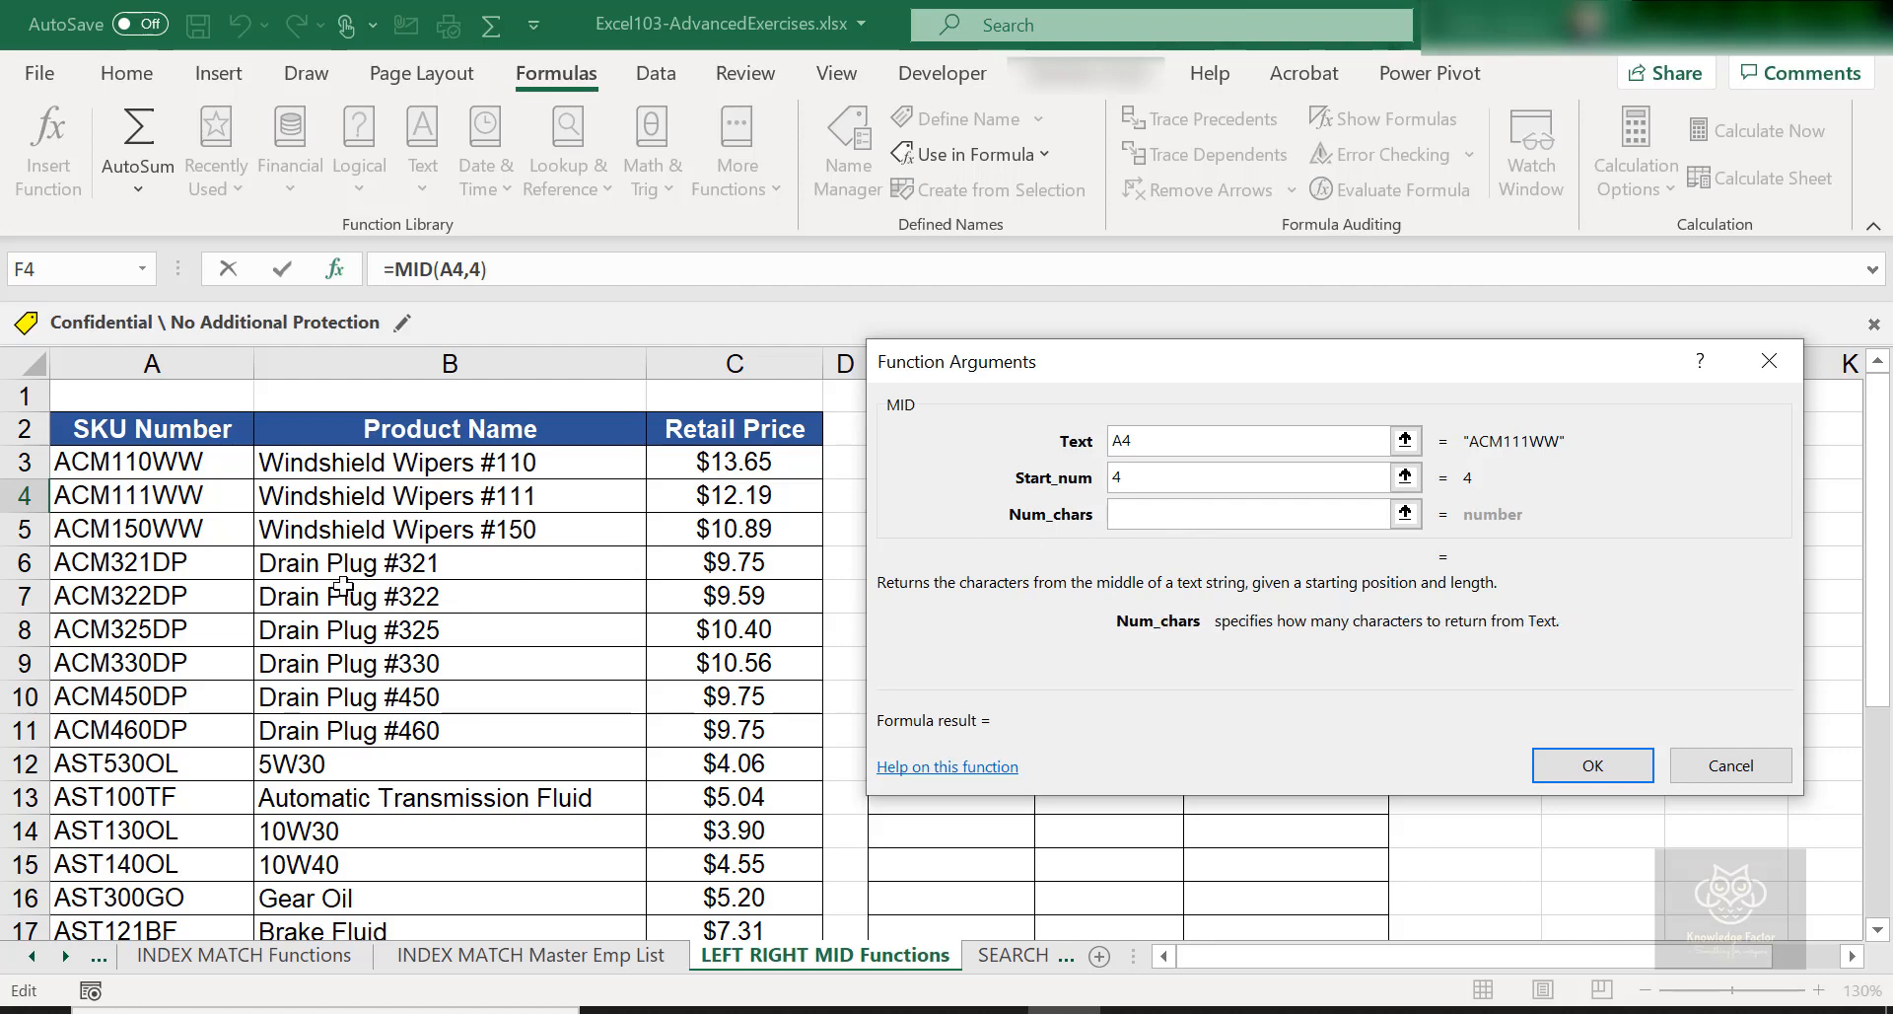
type("3")
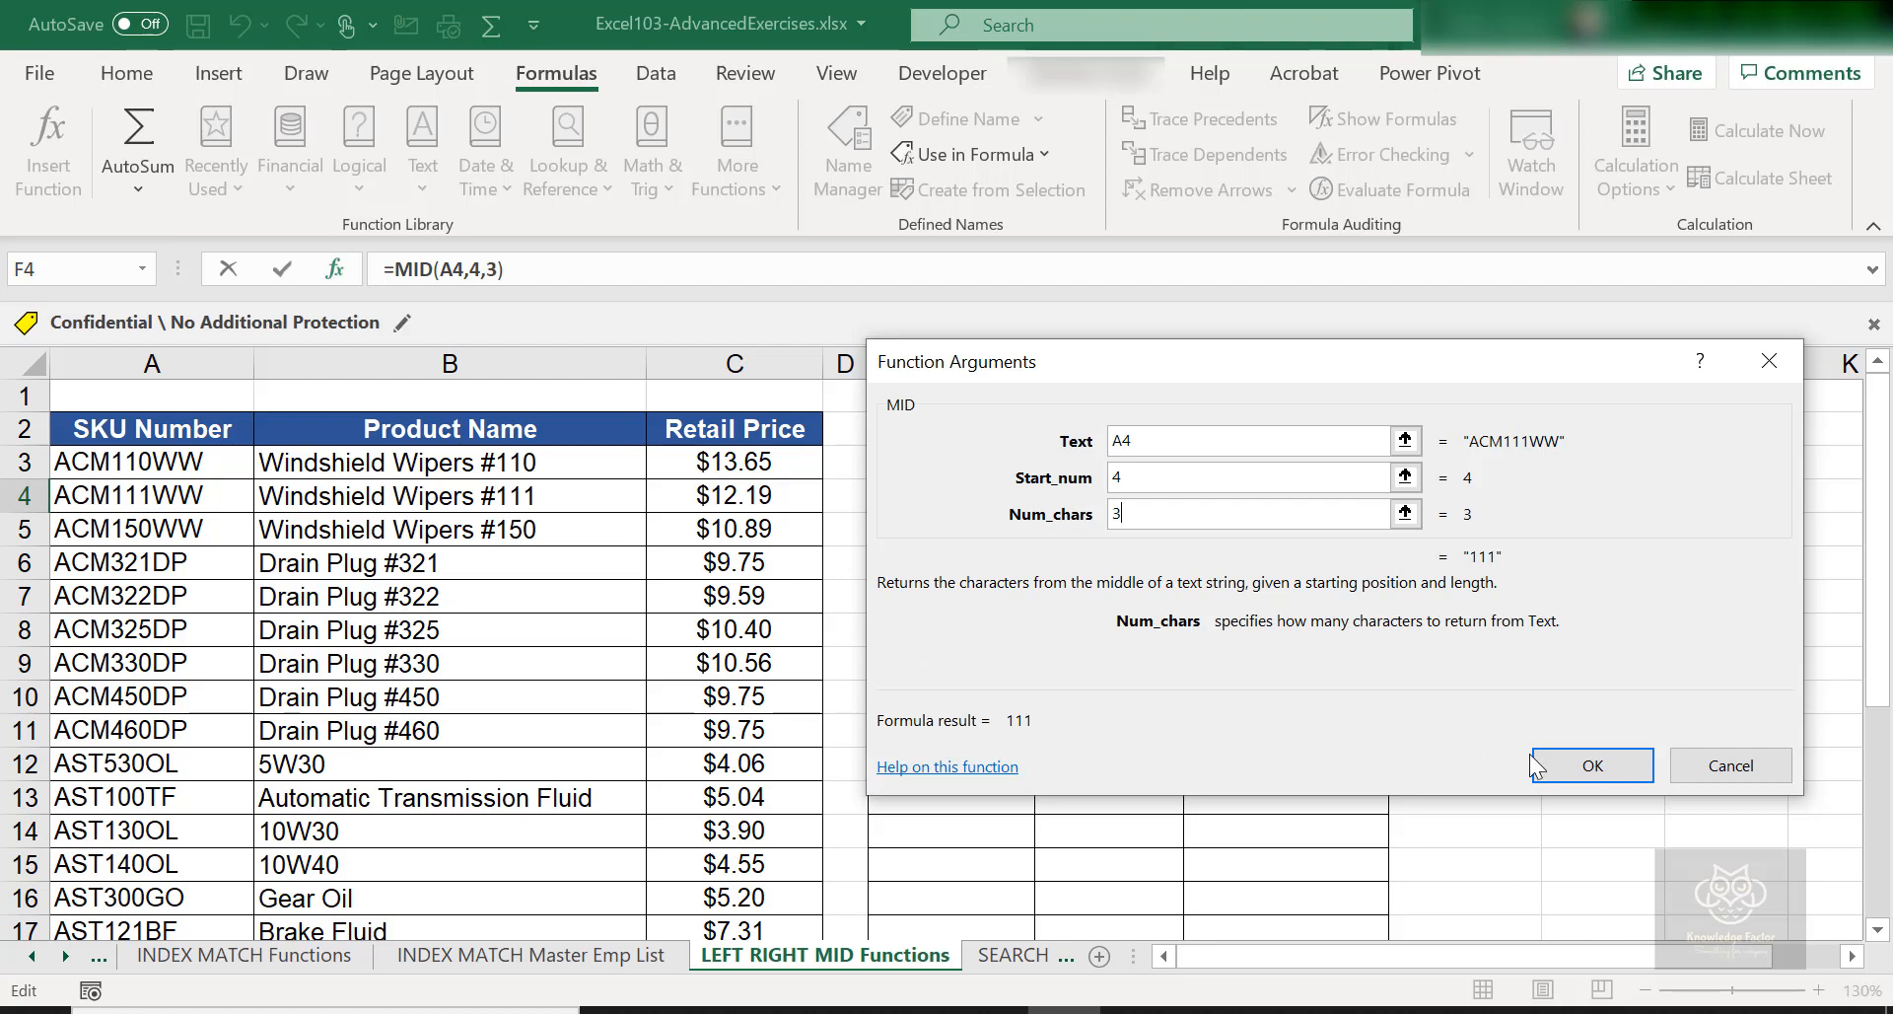
left_click(1534, 766)
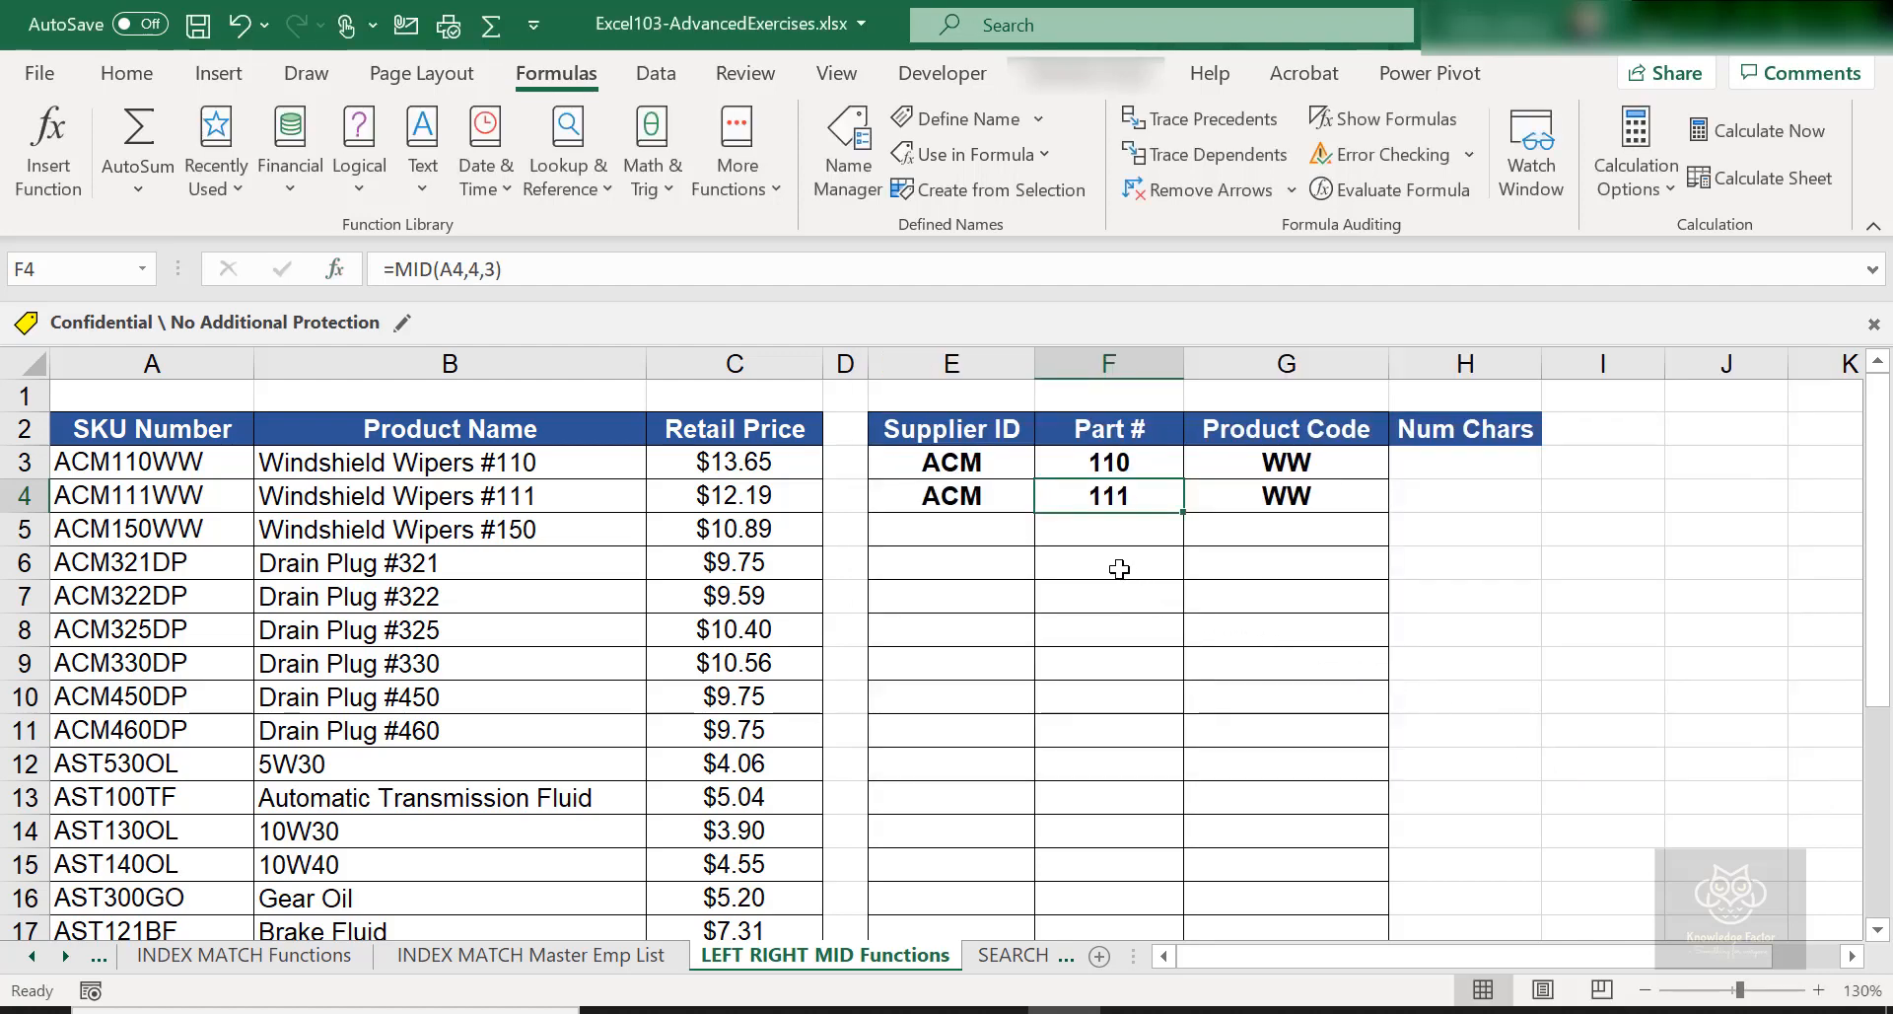
Step: Review the LEFT, MID and RIGHT formulas in cells E4, F4 and G4
left_click(953, 488)
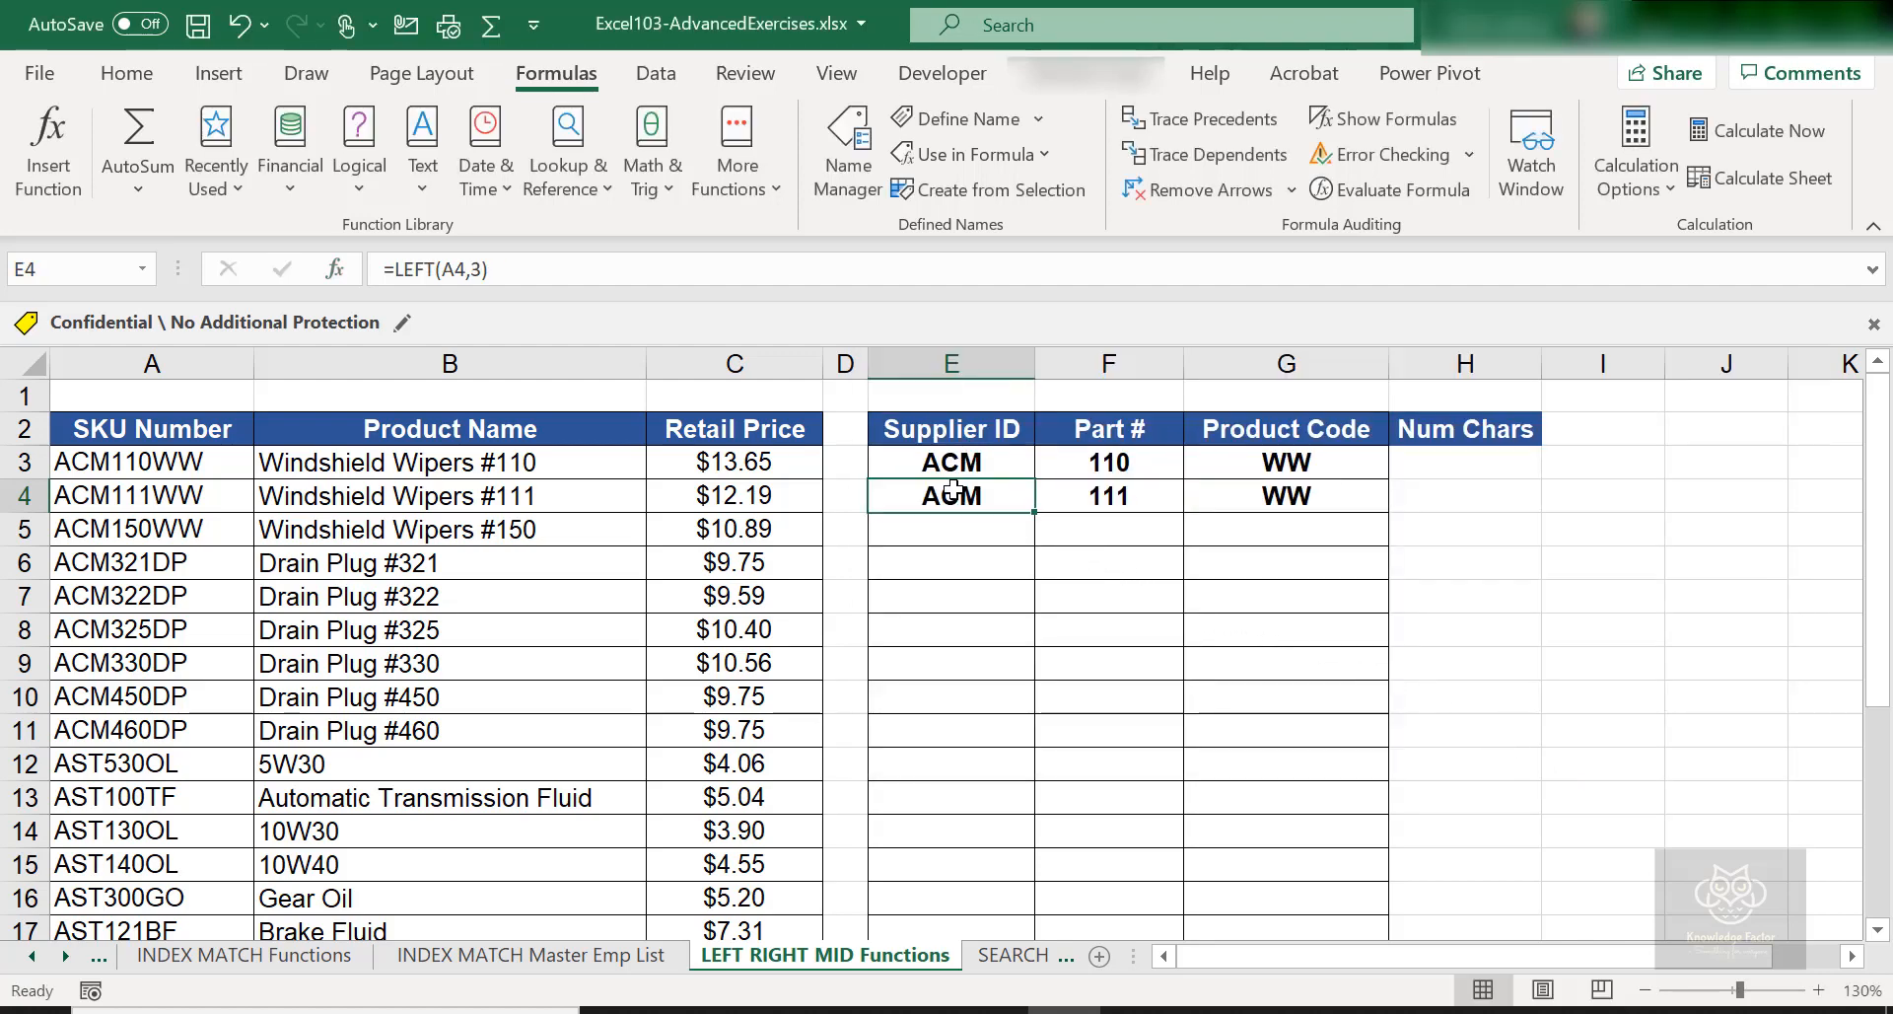
left_click(1090, 497)
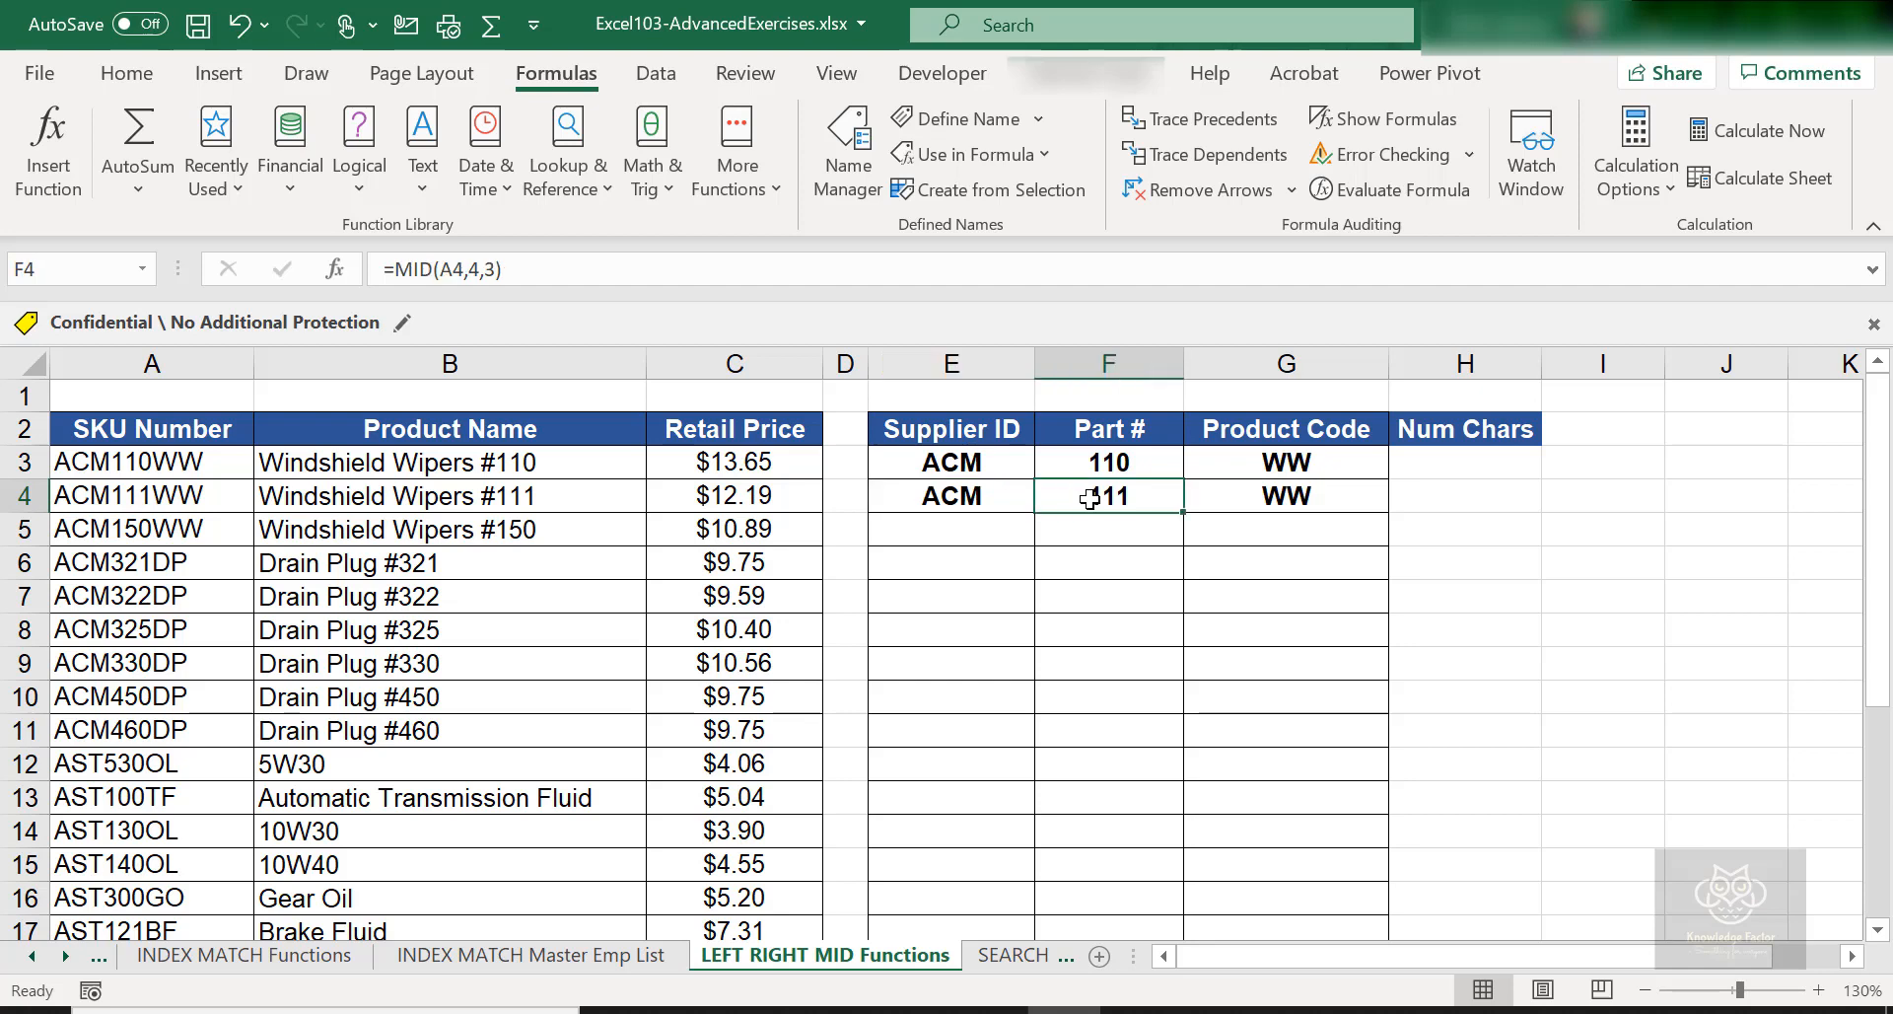
left_click(1344, 495)
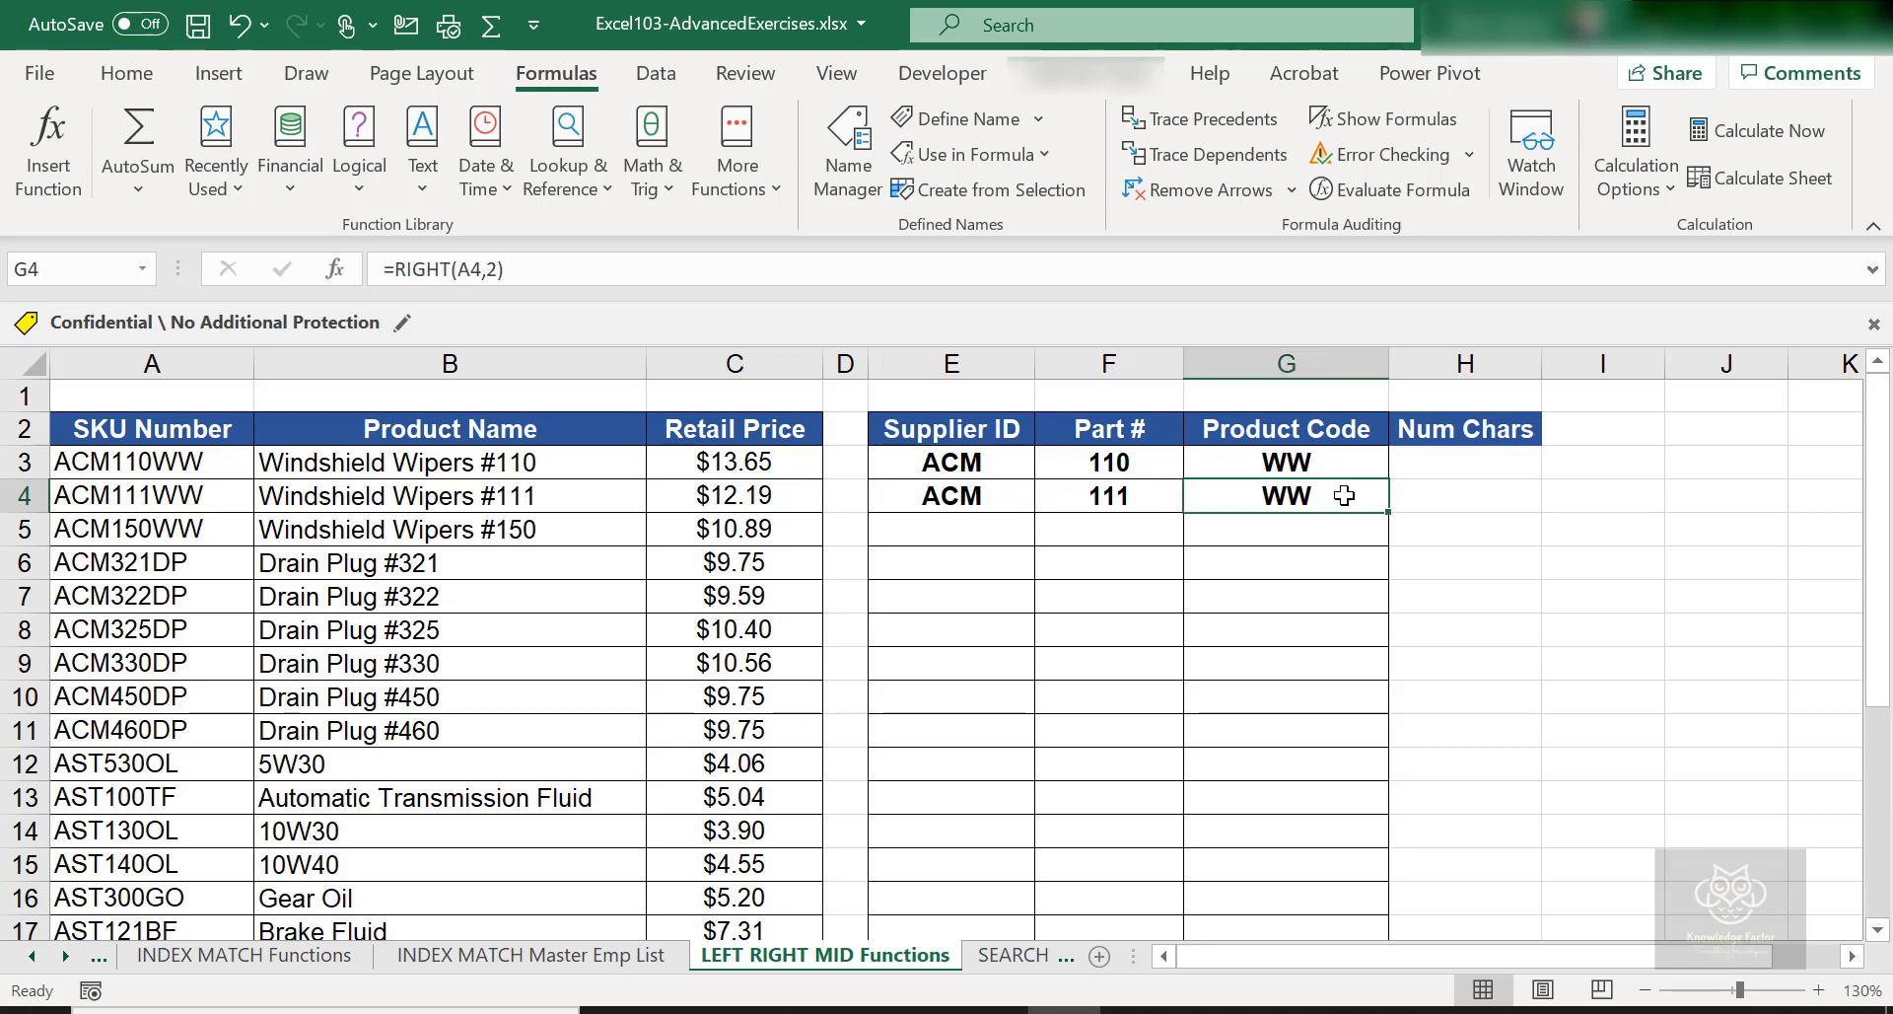